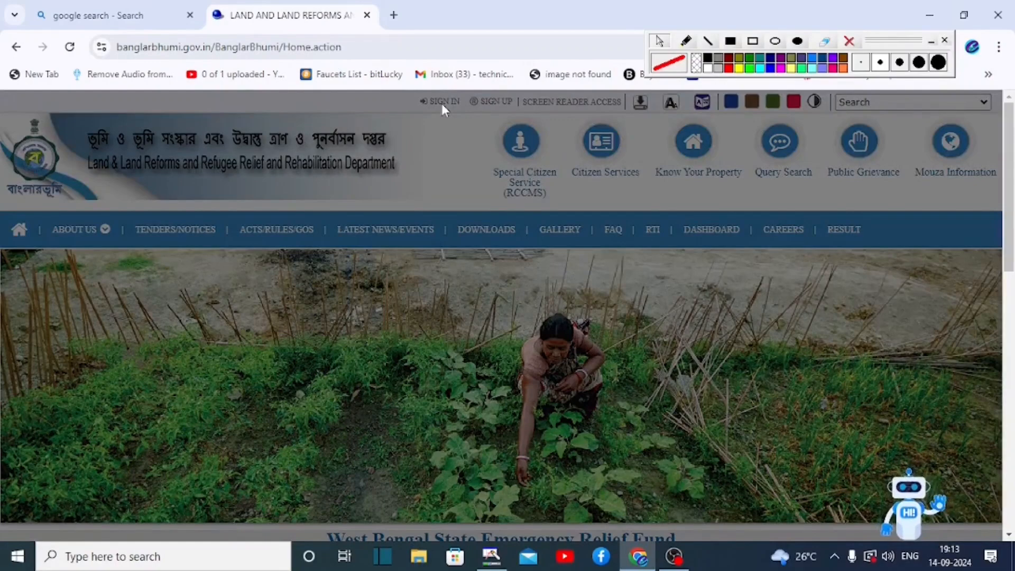
- Sign in to the Banglarbhumi portal with the login credentials and captcha
{"action": "left_click", "coordinate": [442, 106]}
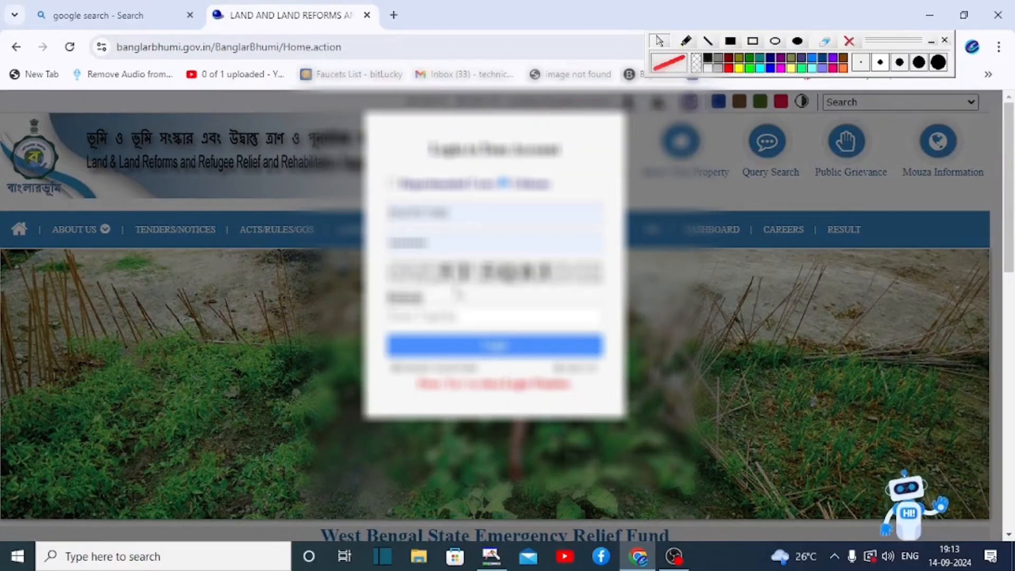
{"action": "left_click", "coordinate": [448, 314]}
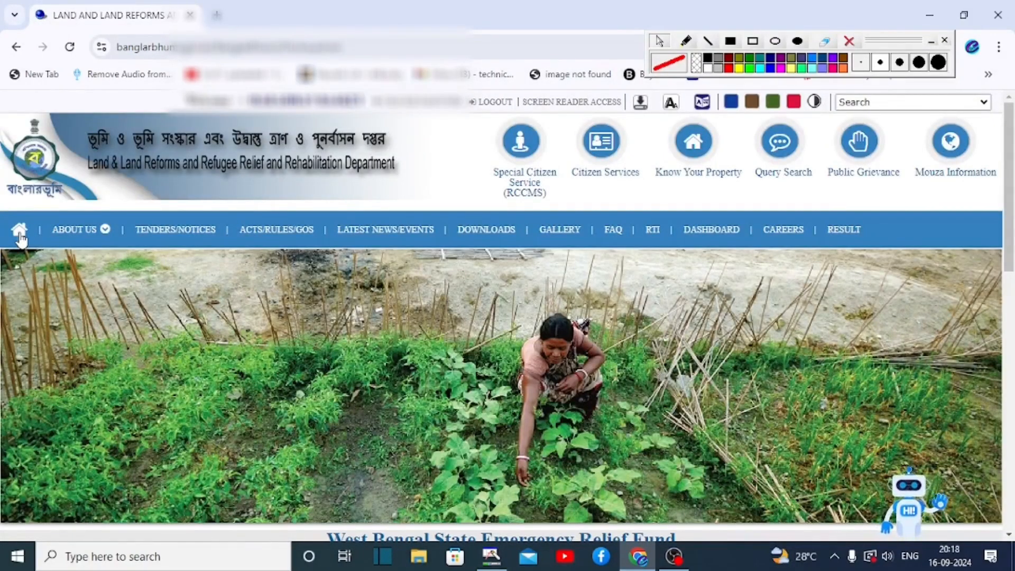
{"action": "left_click_drag", "start_coordinate": [561, 115], "coordinate": [647, 196]}
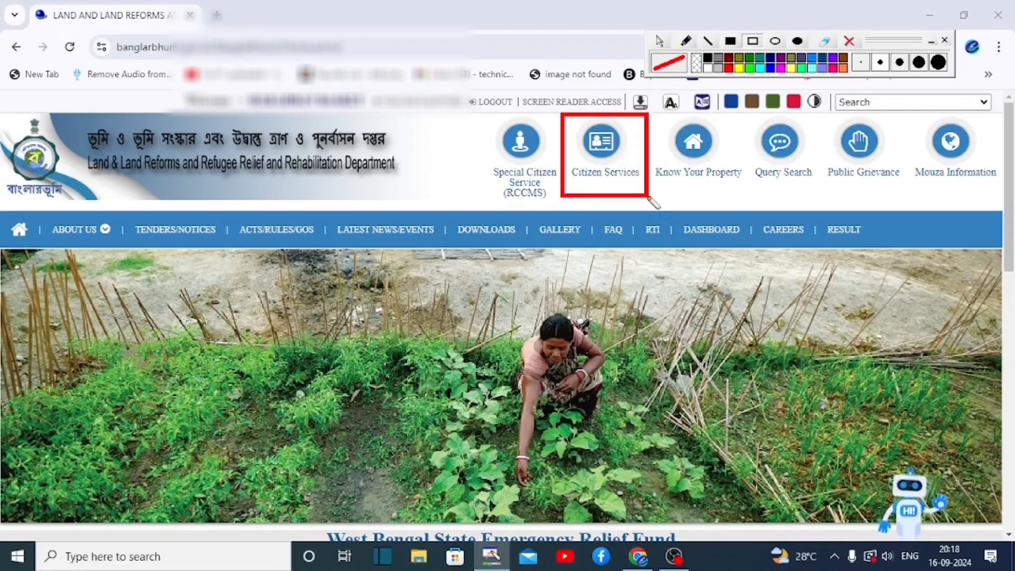
- Expand Online Application under Citizen Services to show Land Revenue (Khajna) Application
{"action": "left_click", "coordinate": [601, 148]}
{"action": "left_click_drag", "start_coordinate": [354, 131], "coordinate": [541, 167]}
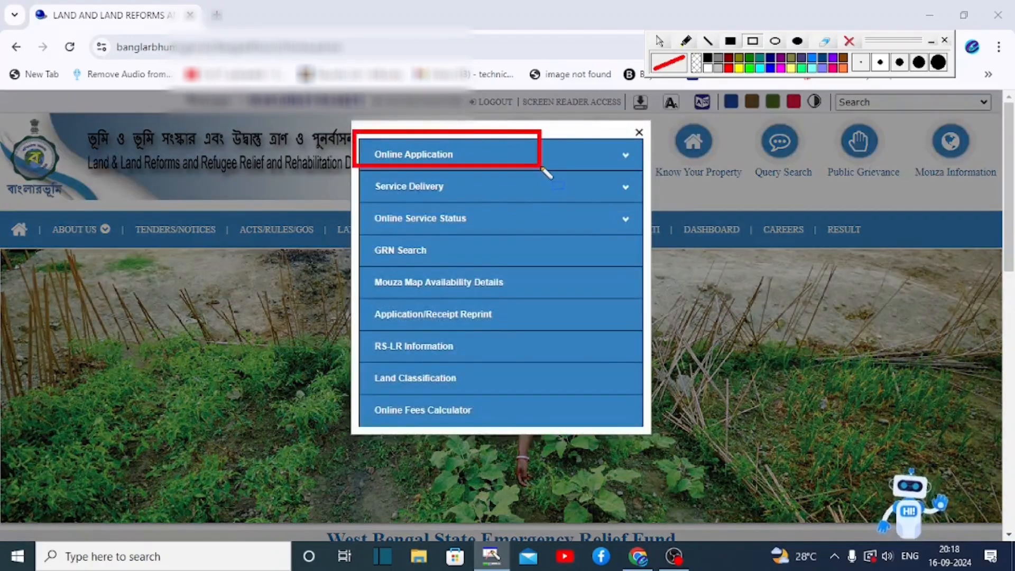
{"action": "left_click", "coordinate": [540, 168]}
{"action": "left_click_drag", "start_coordinate": [360, 265], "coordinate": [538, 294]}
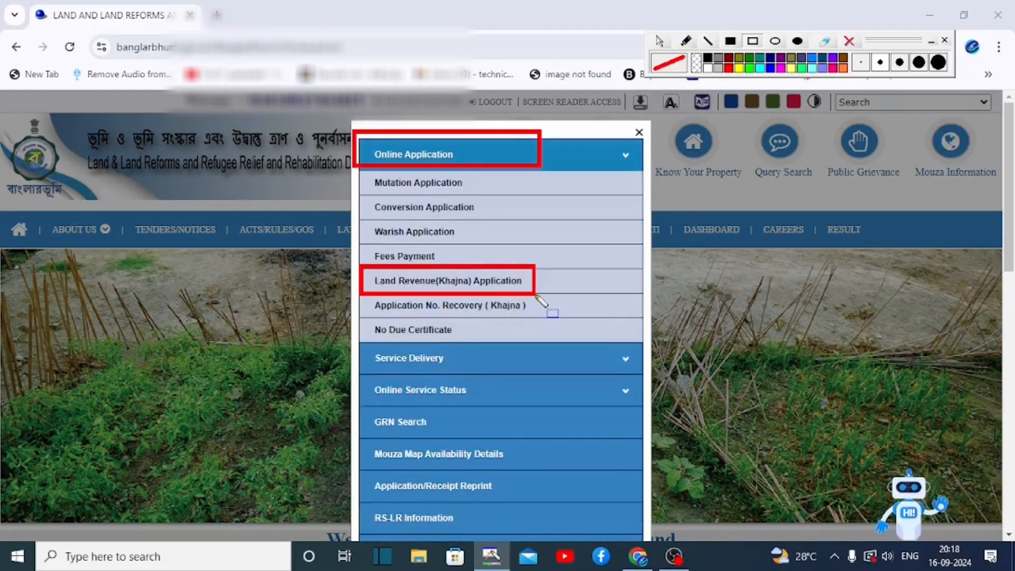
- Load the Land Revenue (Khajna) Application form and go over its blank header fields
{"action": "left_click", "coordinate": [473, 281]}
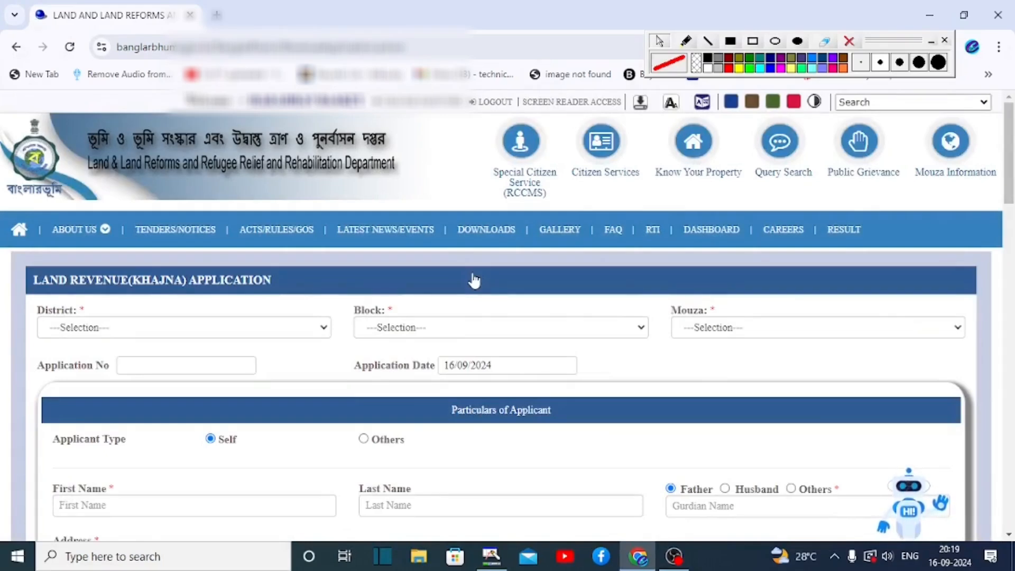
{"action": "scroll", "coordinate": [474, 281], "scroll_direction": "down", "scroll_amount": 3}
{"action": "mouse_move", "coordinate": [25, 148]}
{"action": "left_mouse_down"}
{"action": "mouse_move", "coordinate": [156, 195]}
{"action": "mouse_move", "coordinate": [188, 201]}
{"action": "mouse_move", "coordinate": [191, 193]}
{"action": "left_mouse_up"}
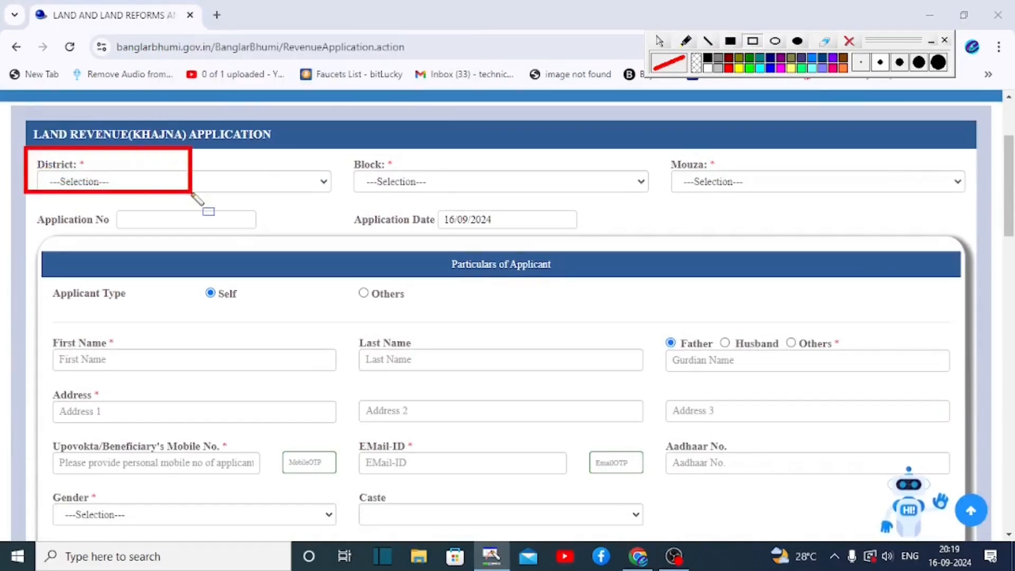
{"action": "mouse_move", "coordinate": [340, 153]}
{"action": "left_mouse_down"}
{"action": "mouse_move", "coordinate": [540, 223]}
{"action": "mouse_move", "coordinate": [540, 205]}
{"action": "left_mouse_up"}
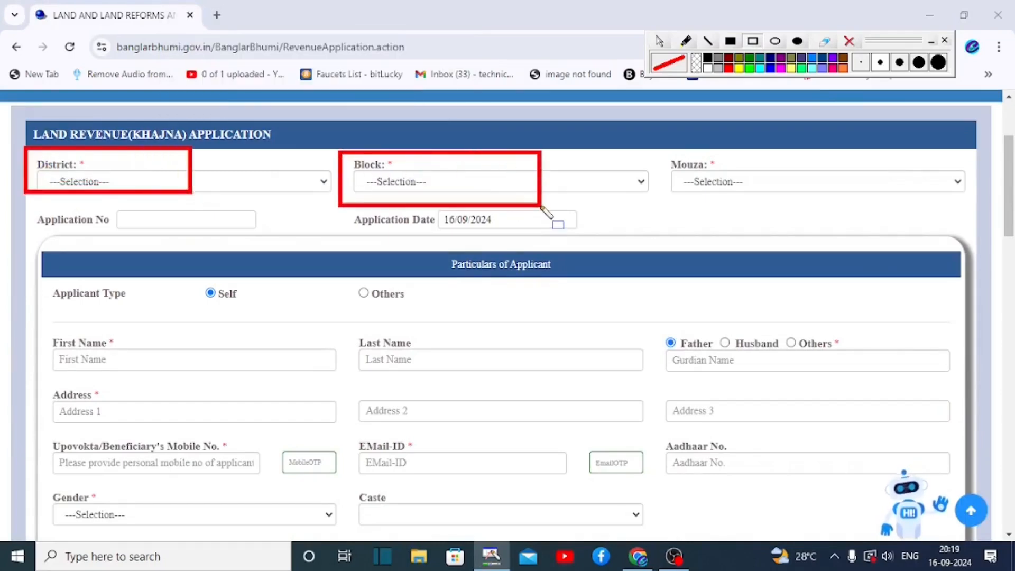
{"action": "mouse_move", "coordinate": [656, 149]}
{"action": "left_mouse_down"}
{"action": "mouse_move", "coordinate": [723, 191]}
{"action": "mouse_move", "coordinate": [867, 211]}
{"action": "left_mouse_up"}
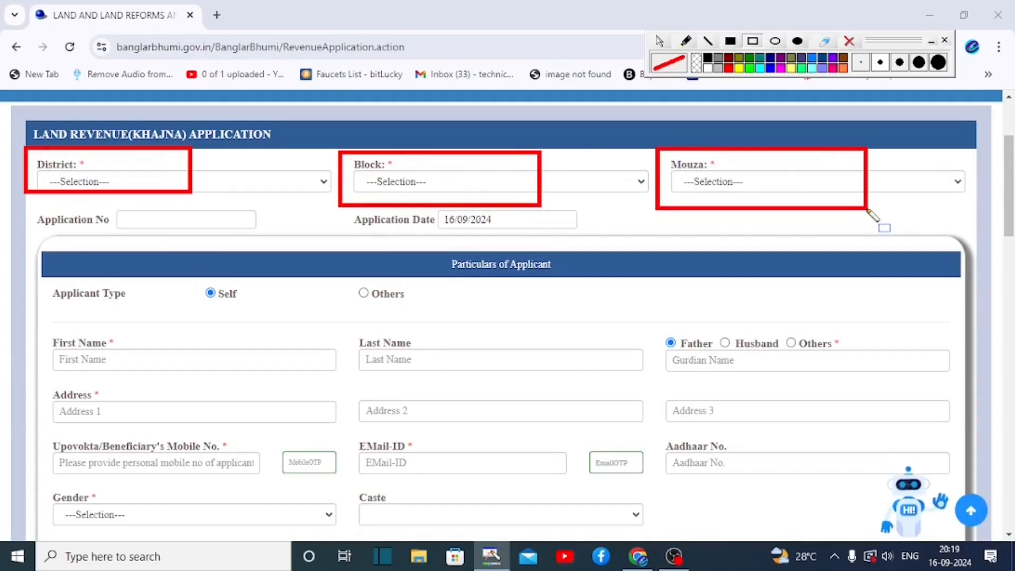
{"action": "key", "text": "Escape"}
{"action": "left_click_drag", "start_coordinate": [107, 207], "coordinate": [244, 231]}
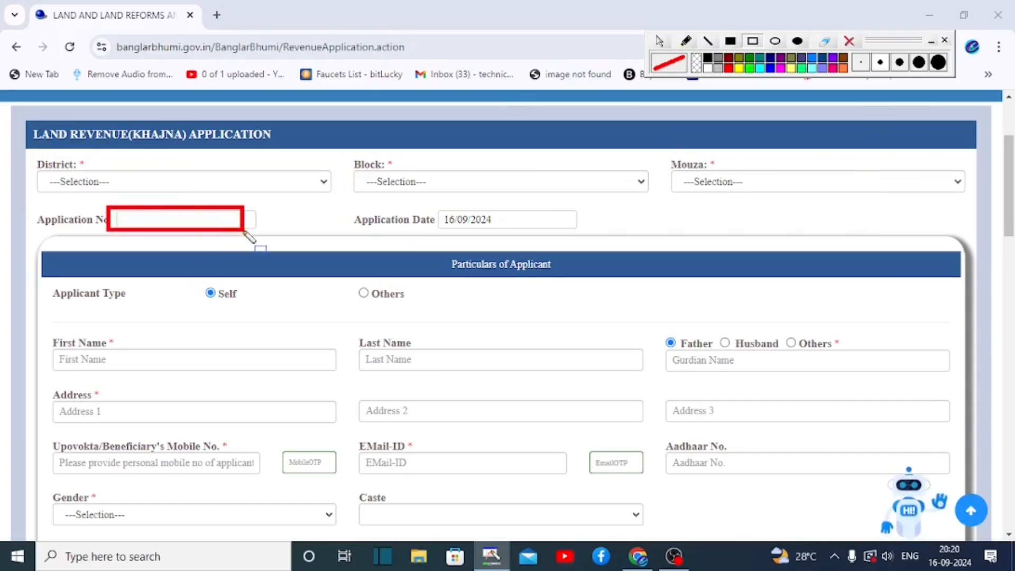
{"action": "mouse_move", "coordinate": [426, 205]}
{"action": "left_mouse_down"}
{"action": "mouse_move", "coordinate": [476, 230]}
{"action": "mouse_move", "coordinate": [574, 231]}
{"action": "left_mouse_up"}
{"action": "key", "text": "Escape"}
{"action": "left_click_drag", "start_coordinate": [426, 244], "coordinate": [586, 285]}
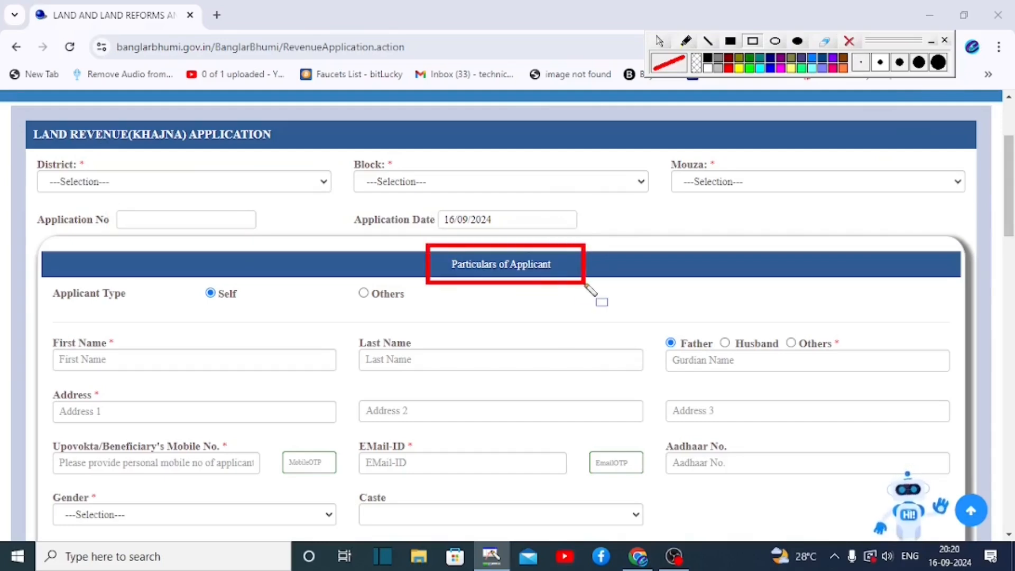
{"action": "key", "text": "Escape"}
{"action": "scroll", "coordinate": [585, 286], "scroll_direction": "down", "scroll_amount": 2}
- Highlight the applicant type, name and address rows of Particulars of Applicant
{"action": "left_click_drag", "start_coordinate": [27, 147], "coordinate": [137, 185]}
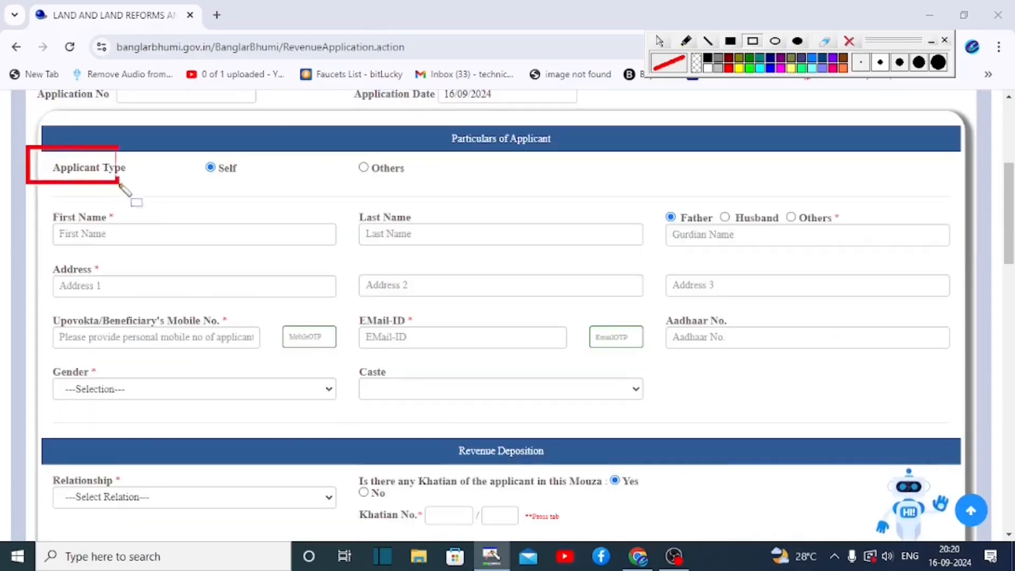
{"action": "mouse_move", "coordinate": [177, 147]}
{"action": "left_mouse_down"}
{"action": "mouse_move", "coordinate": [434, 169]}
{"action": "mouse_move", "coordinate": [472, 193]}
{"action": "left_mouse_up"}
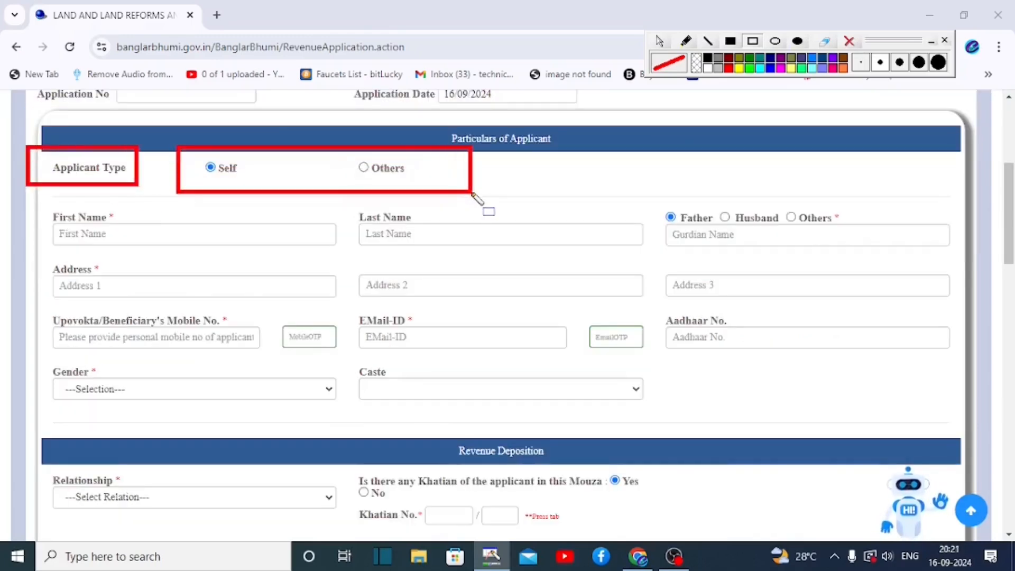
{"action": "key", "text": "Escape"}
{"action": "left_click_drag", "start_coordinate": [39, 208], "coordinate": [203, 250]}
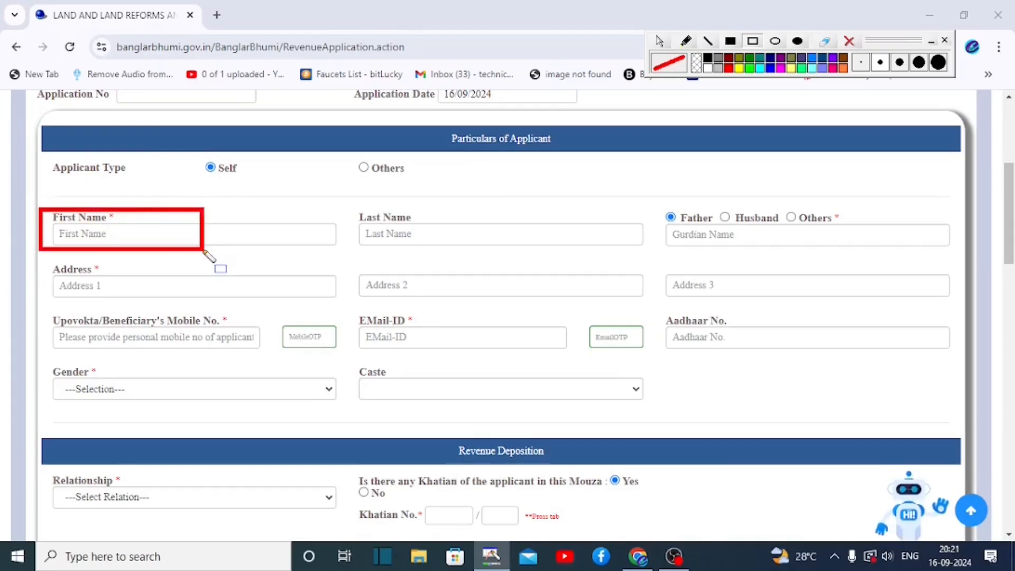
{"action": "mouse_move", "coordinate": [350, 208]}
{"action": "left_mouse_down"}
{"action": "mouse_move", "coordinate": [378, 234]}
{"action": "mouse_move", "coordinate": [511, 246]}
{"action": "left_mouse_up"}
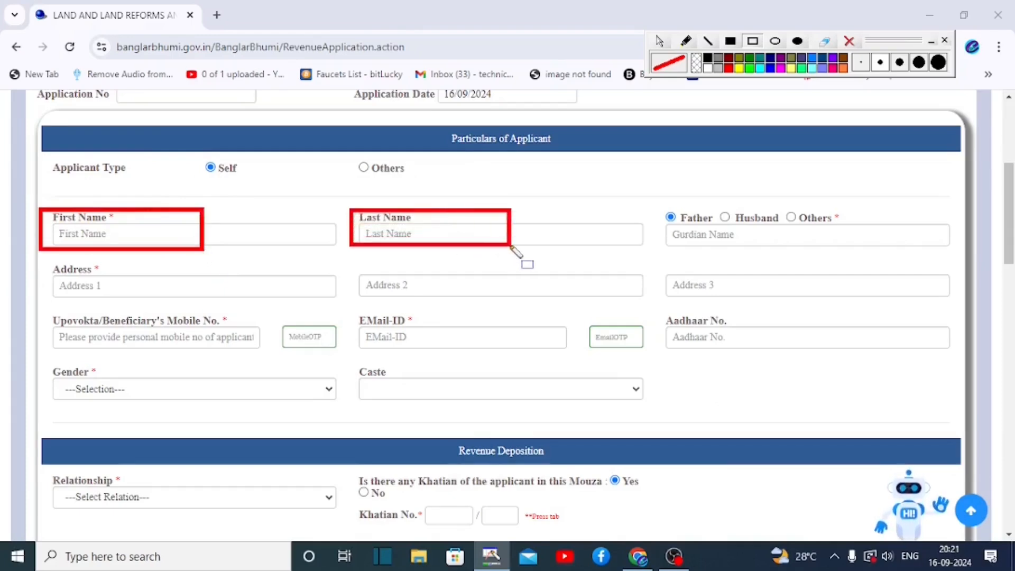
{"action": "mouse_move", "coordinate": [647, 201]}
{"action": "left_mouse_down"}
{"action": "mouse_move", "coordinate": [661, 215]}
{"action": "mouse_move", "coordinate": [890, 246]}
{"action": "left_mouse_up"}
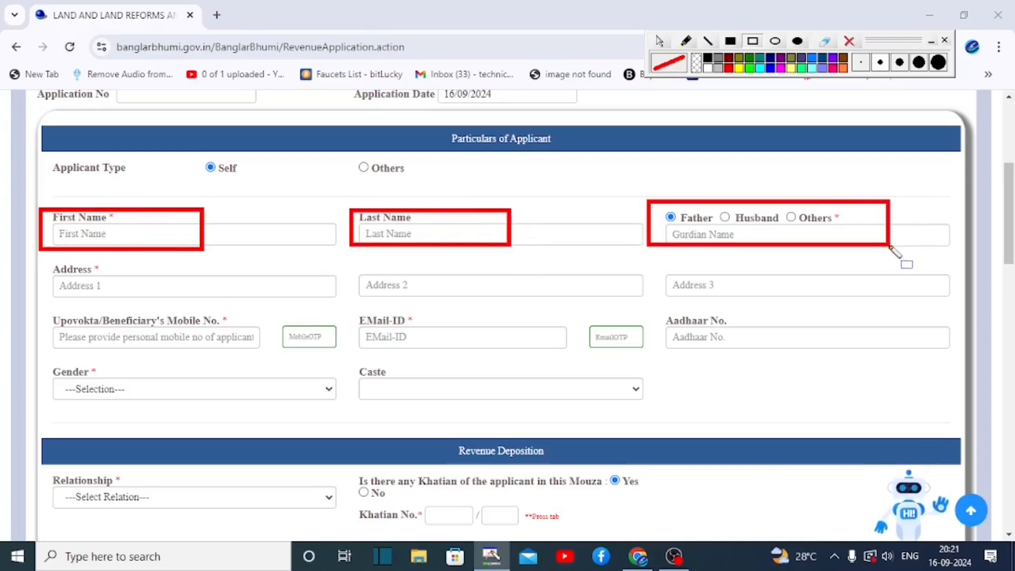
{"action": "left_click_drag", "start_coordinate": [42, 257], "coordinate": [239, 303]}
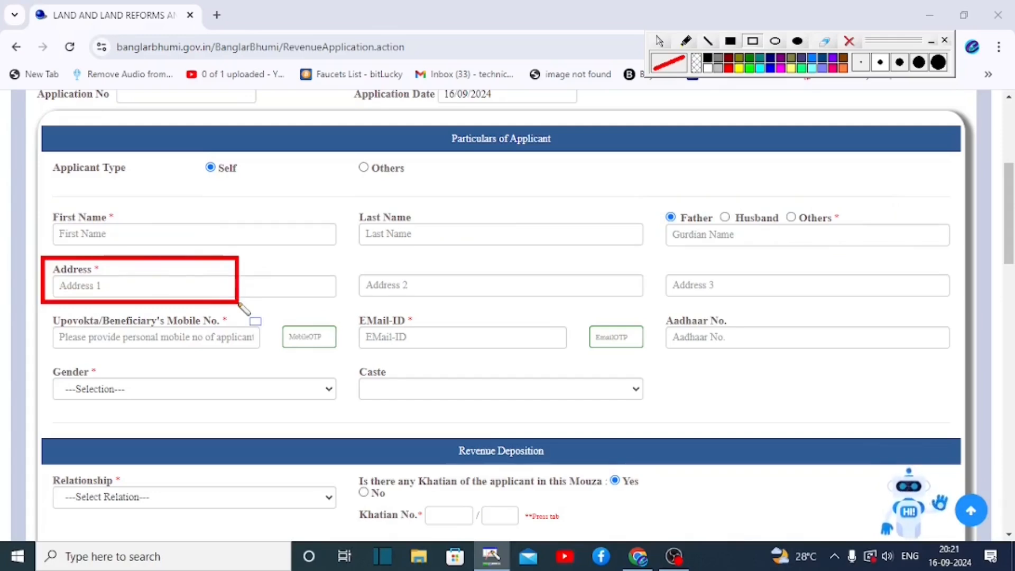
{"action": "mouse_move", "coordinate": [351, 256]}
{"action": "left_mouse_down"}
{"action": "mouse_move", "coordinate": [619, 390]}
{"action": "mouse_move", "coordinate": [657, 306]}
{"action": "left_mouse_up"}
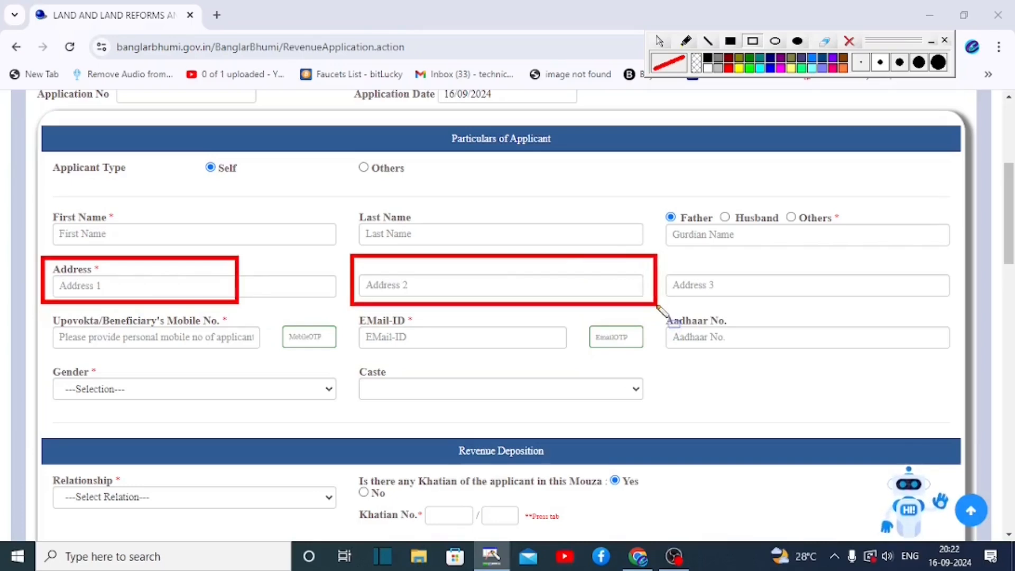
{"action": "left_click_drag", "start_coordinate": [659, 264], "coordinate": [842, 303]}
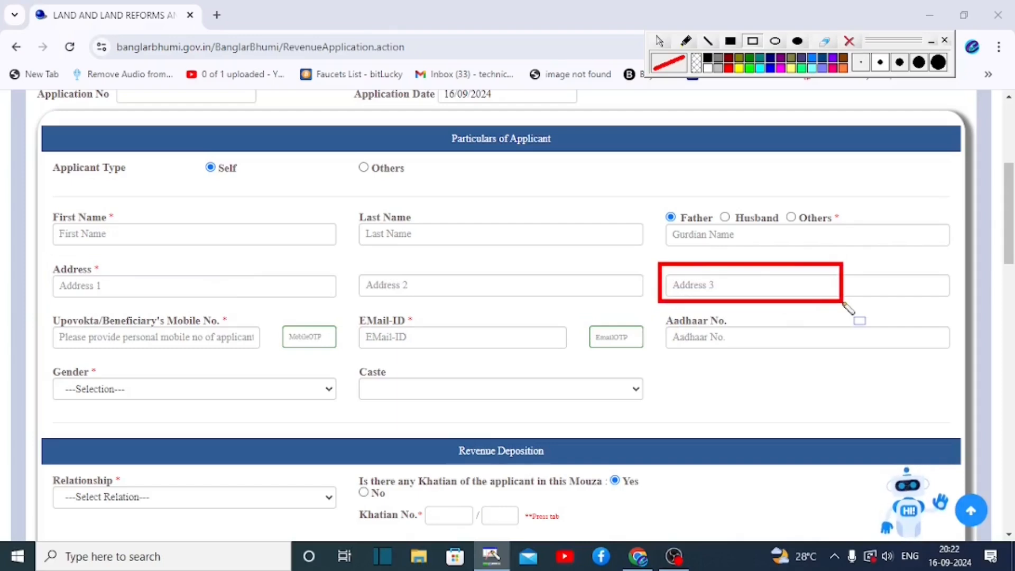
- Highlight the remaining applicant fields, including contact, Aadhaar, gender and caste
{"action": "mouse_move", "coordinate": [40, 302]}
{"action": "left_mouse_down"}
{"action": "mouse_move", "coordinate": [148, 352]}
{"action": "mouse_move", "coordinate": [200, 355]}
{"action": "left_mouse_up"}
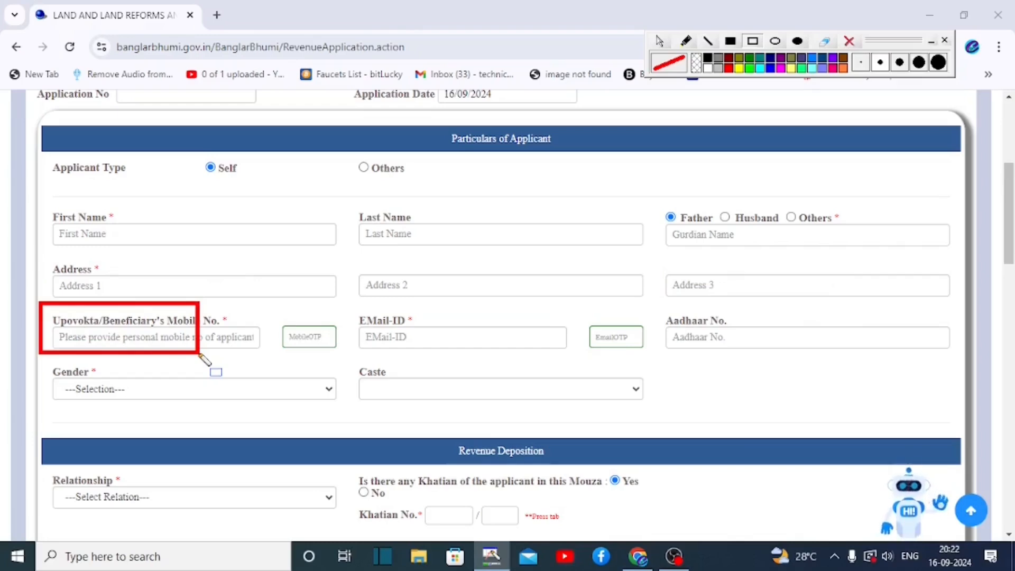
{"action": "left_click_drag", "start_coordinate": [265, 317], "coordinate": [349, 351]}
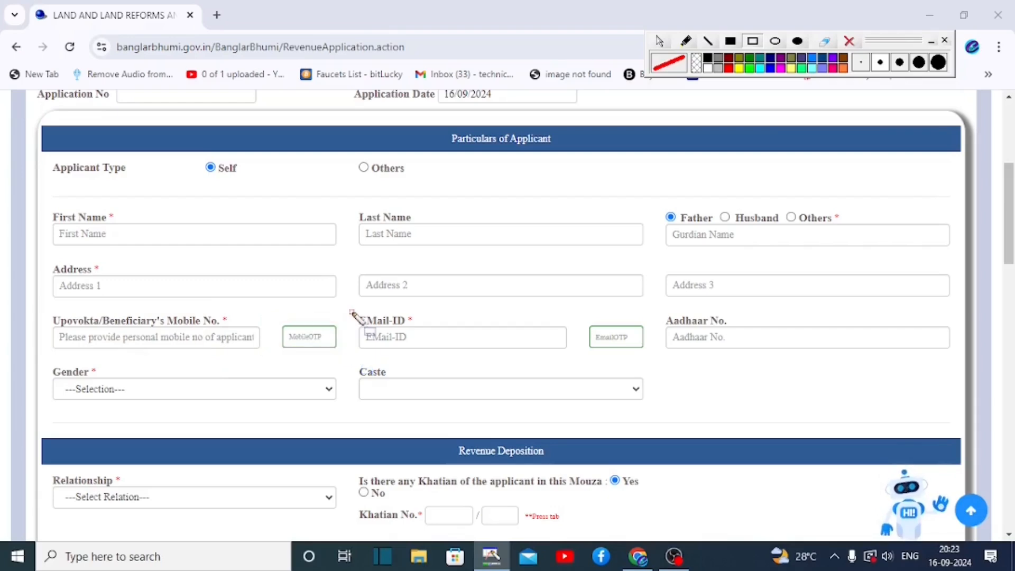
{"action": "mouse_move", "coordinate": [351, 312]}
{"action": "left_mouse_down"}
{"action": "mouse_move", "coordinate": [492, 365]}
{"action": "mouse_move", "coordinate": [539, 349]}
{"action": "left_mouse_up"}
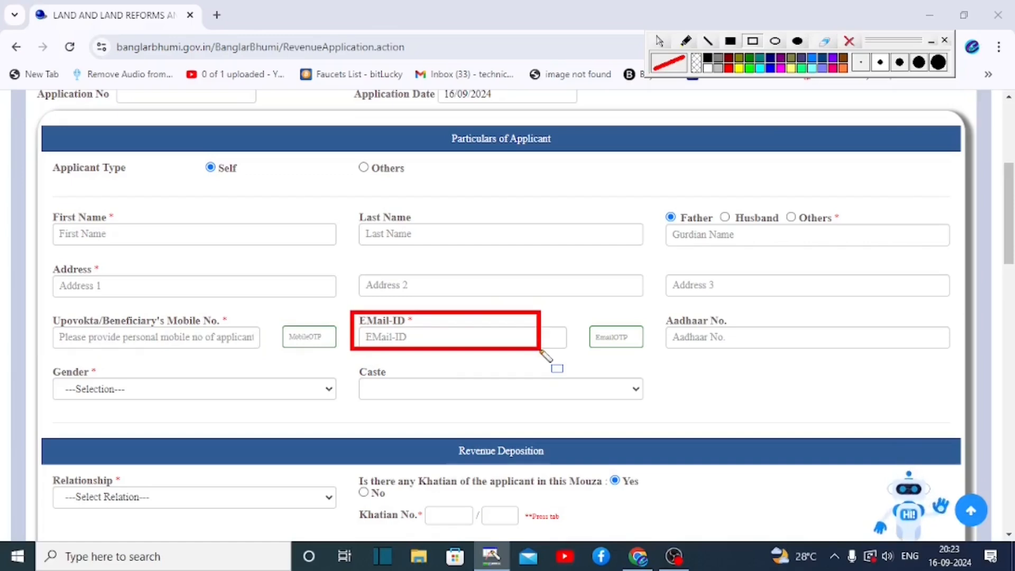
{"action": "left_click_drag", "start_coordinate": [580, 316], "coordinate": [642, 355]}
{"action": "left_click_drag", "start_coordinate": [656, 313], "coordinate": [841, 352]}
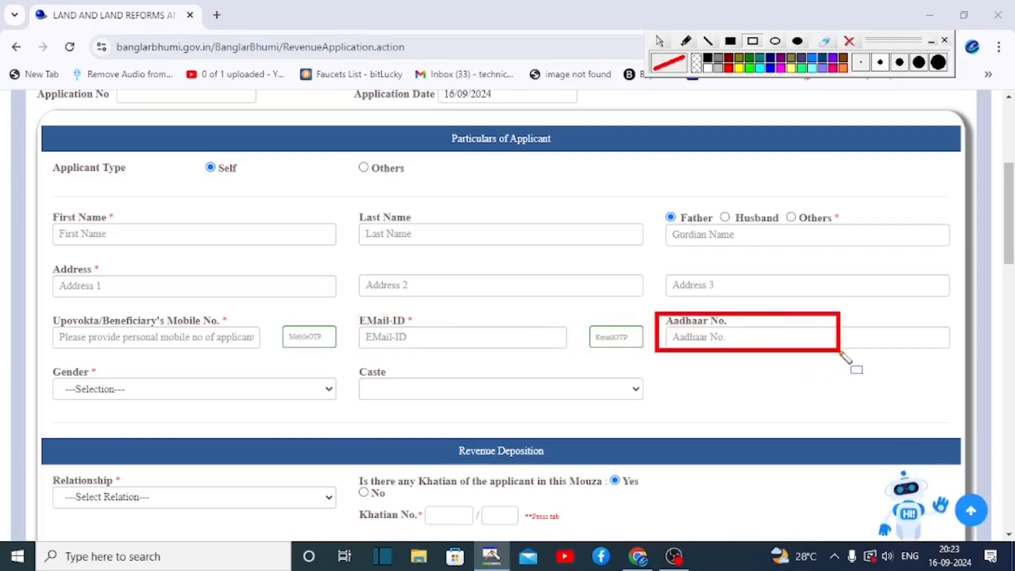
{"action": "left_click_drag", "start_coordinate": [37, 360], "coordinate": [216, 414]}
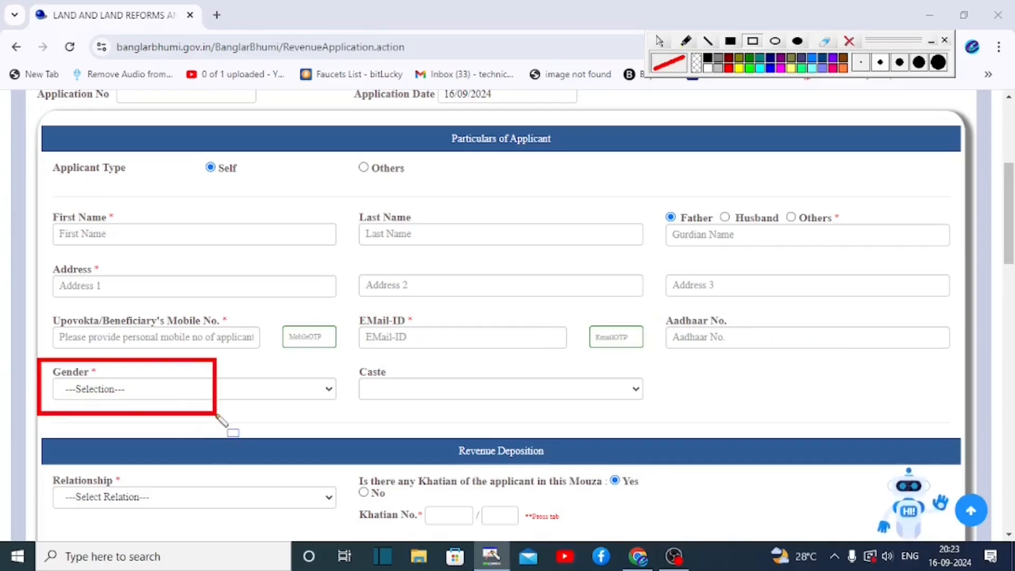
{"action": "mouse_move", "coordinate": [344, 362]}
{"action": "left_mouse_down"}
{"action": "mouse_move", "coordinate": [526, 414]}
{"action": "mouse_move", "coordinate": [549, 410]}
{"action": "left_mouse_up"}
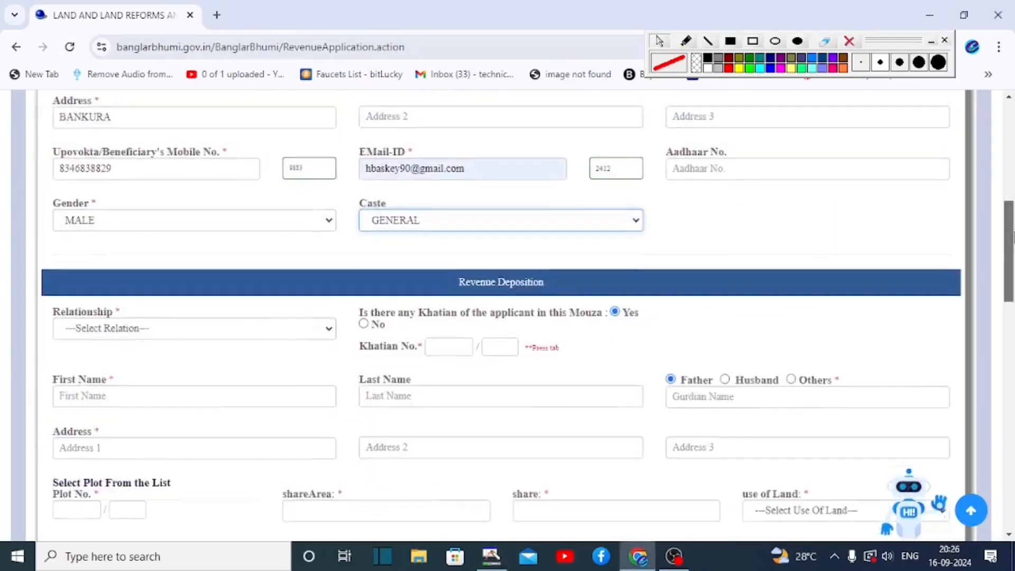
- Set the Revenue Deposition relationship to [01]Self so the owner details auto-fill
{"action": "scroll", "coordinate": [1011, 271], "scroll_direction": "down", "scroll_amount": 3}
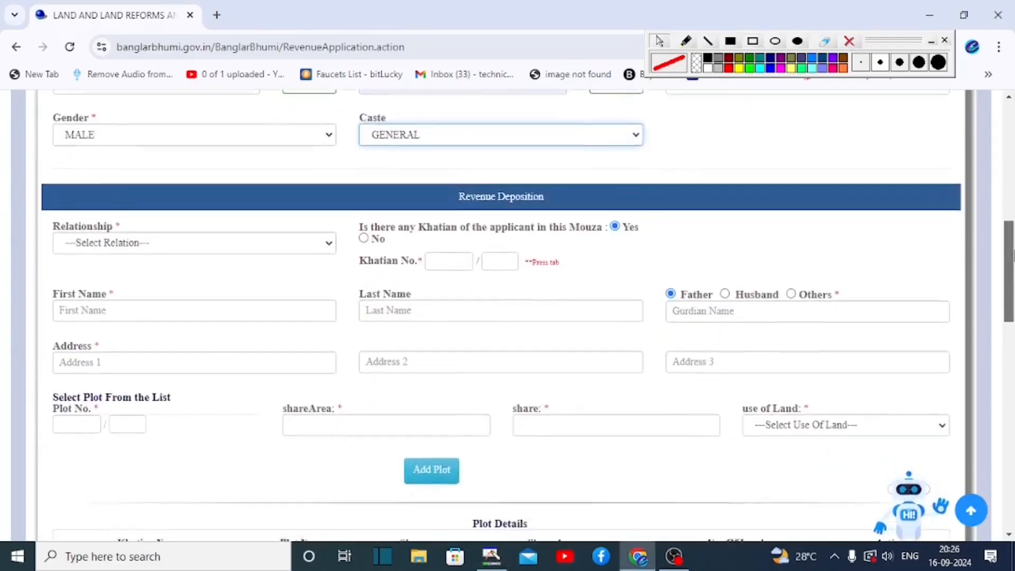
{"action": "left_click_drag", "start_coordinate": [435, 111], "coordinate": [571, 145]}
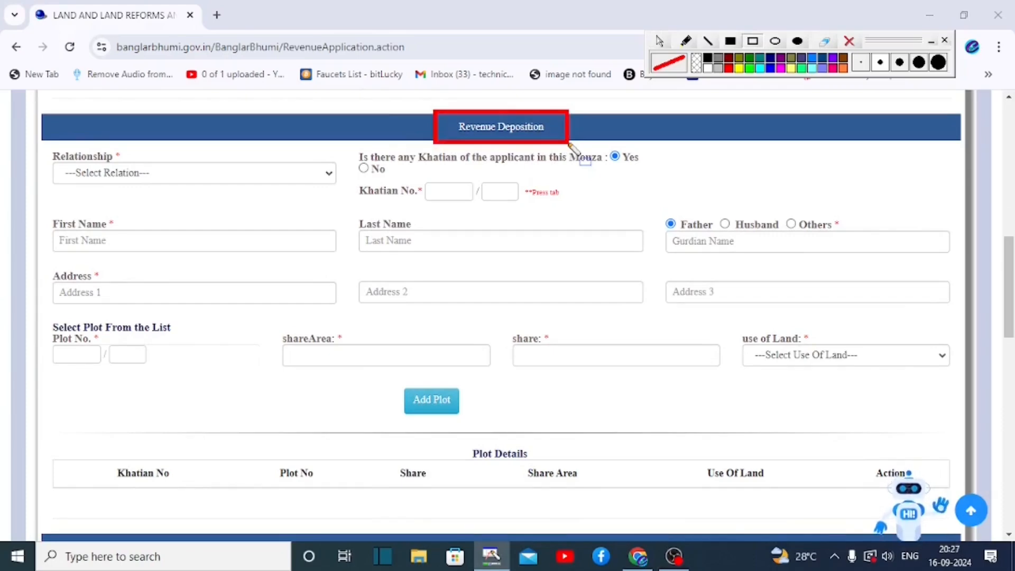
{"action": "left_click_drag", "start_coordinate": [32, 142], "coordinate": [294, 193]}
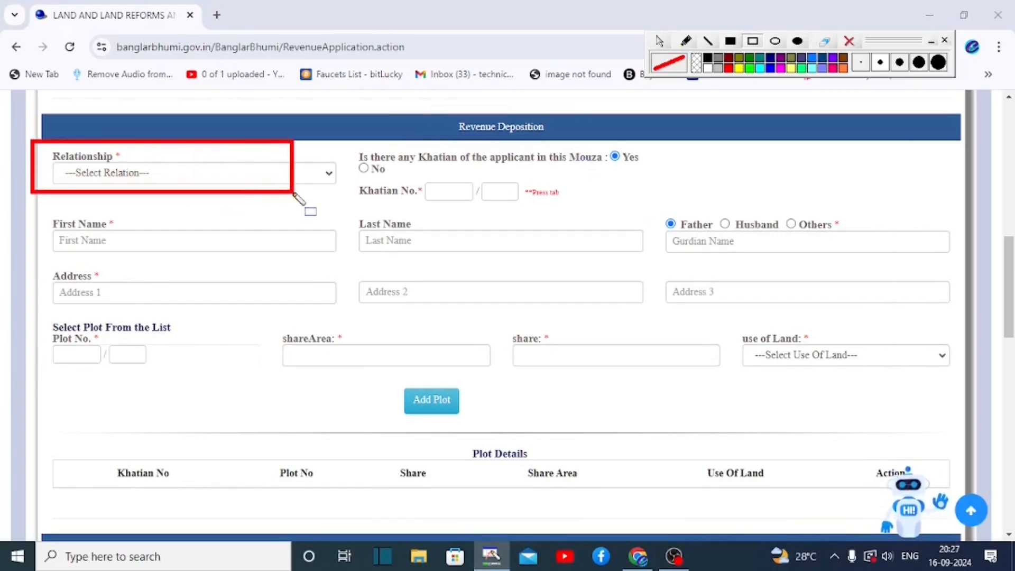
{"action": "left_click", "coordinate": [261, 170]}
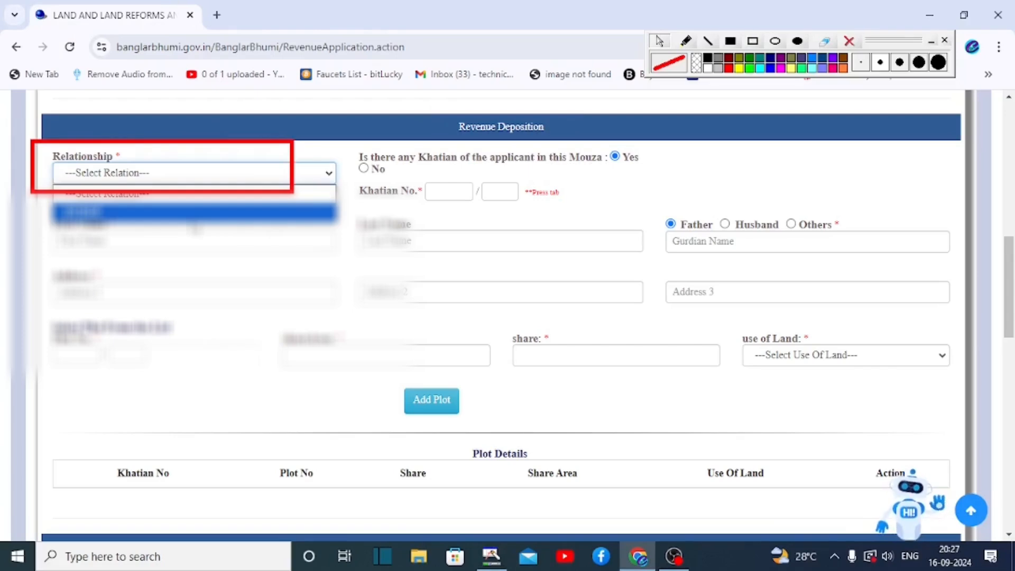
{"action": "left_click", "coordinate": [194, 224]}
{"action": "mouse_move", "coordinate": [38, 213]}
{"action": "left_mouse_down"}
{"action": "mouse_move", "coordinate": [249, 234]}
{"action": "mouse_move", "coordinate": [499, 277]}
{"action": "mouse_move", "coordinate": [766, 354]}
{"action": "mouse_move", "coordinate": [943, 337]}
{"action": "mouse_move", "coordinate": [956, 323]}
{"action": "left_mouse_up"}
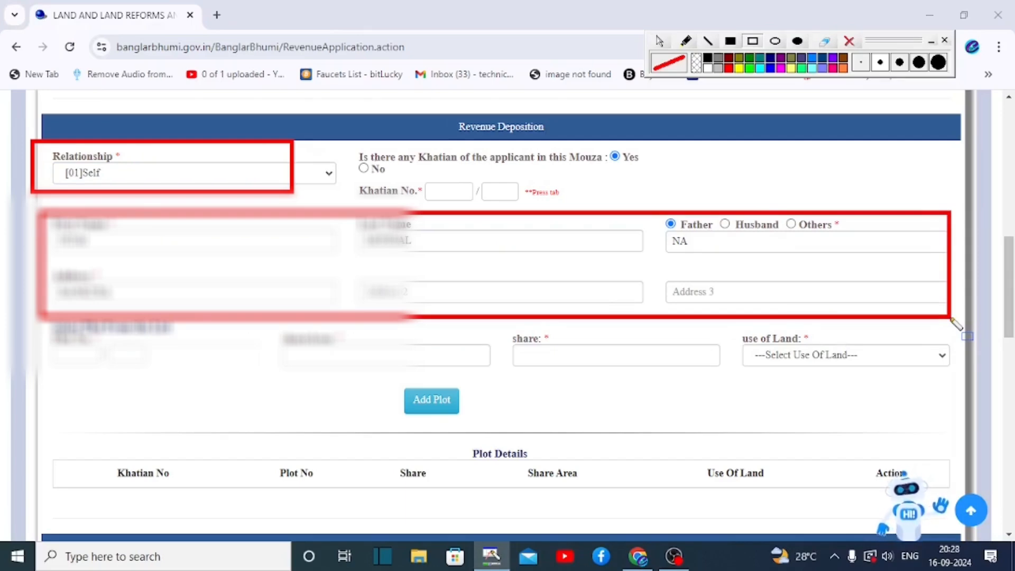
{"action": "mouse_move", "coordinate": [346, 144]}
{"action": "left_mouse_down"}
{"action": "mouse_move", "coordinate": [529, 180]}
{"action": "mouse_move", "coordinate": [661, 179]}
{"action": "left_mouse_up"}
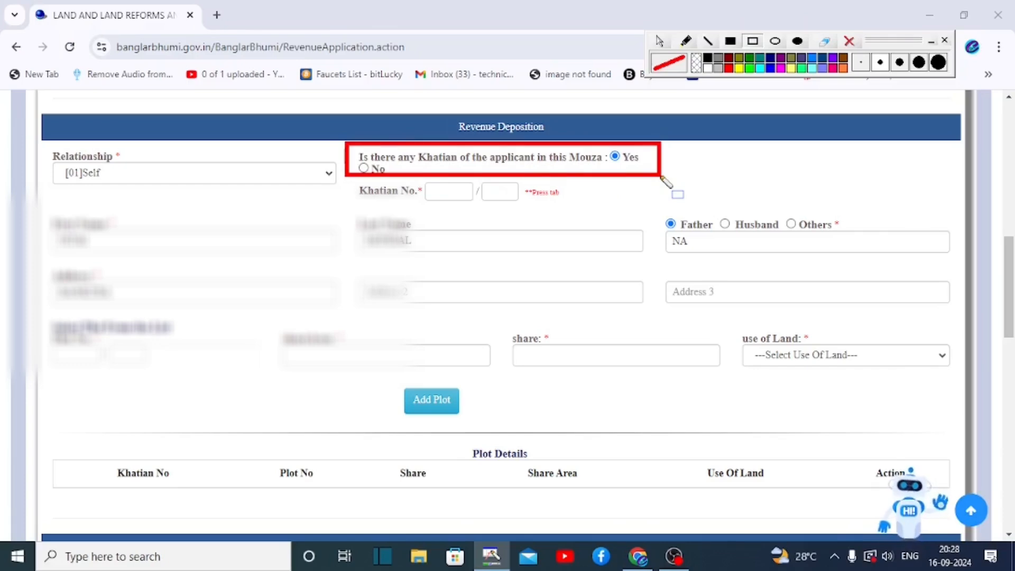
{"action": "mouse_move", "coordinate": [412, 177]}
{"action": "left_mouse_down"}
{"action": "mouse_move", "coordinate": [544, 215]}
{"action": "mouse_move", "coordinate": [585, 207]}
{"action": "left_mouse_up"}
- Enter Khatian No. 63 and confirm YES that it is the actual khatian
{"action": "left_click", "coordinate": [465, 197]}
{"action": "type", "text": "63"}
{"action": "key", "text": "Tab"}
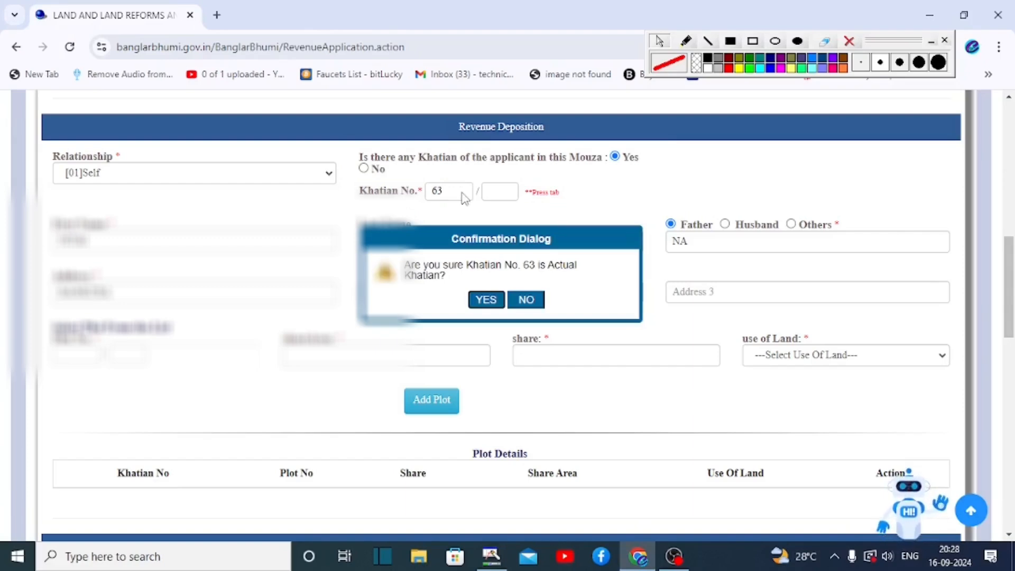
{"action": "left_click_drag", "start_coordinate": [356, 251], "coordinate": [621, 316]}
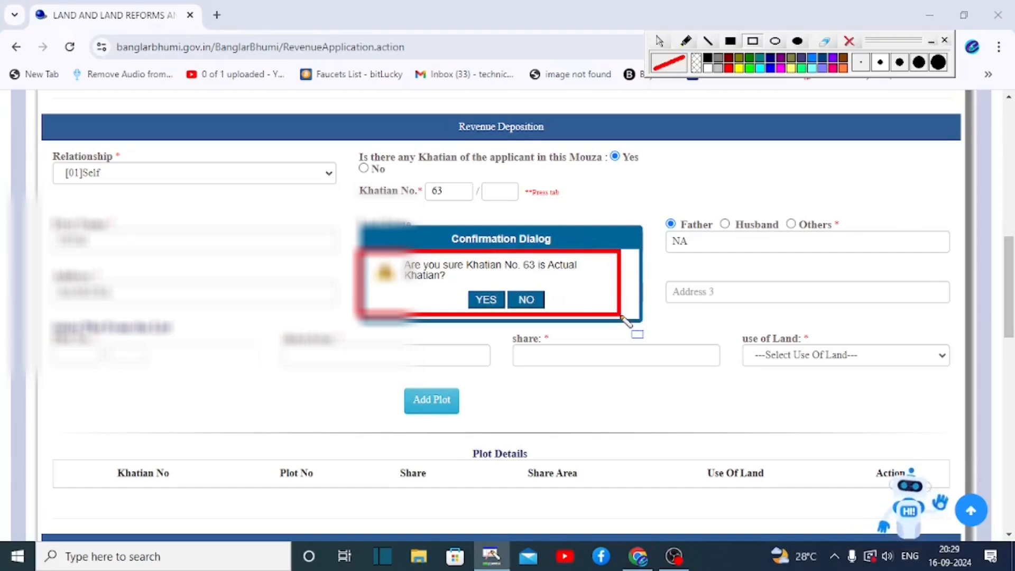
{"action": "left_click", "coordinate": [849, 41]}
{"action": "left_click", "coordinate": [486, 300]}
{"action": "scroll", "coordinate": [487, 296], "scroll_direction": "down", "scroll_amount": 4}
- Add plot 373 to Plot Details with use of land [R01]Krishi
{"action": "mouse_move", "coordinate": [49, 114]}
{"action": "left_mouse_down"}
{"action": "mouse_move", "coordinate": [364, 233]}
{"action": "mouse_move", "coordinate": [490, 239]}
{"action": "mouse_move", "coordinate": [956, 324]}
{"action": "mouse_move", "coordinate": [956, 295]}
{"action": "left_mouse_up"}
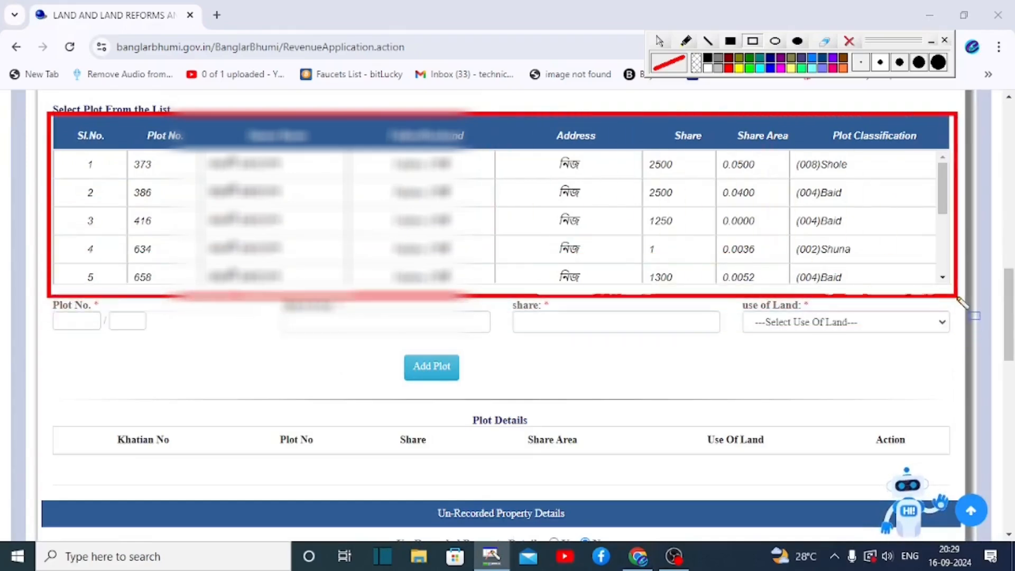
{"action": "left_click_drag", "start_coordinate": [129, 153], "coordinate": [214, 180]}
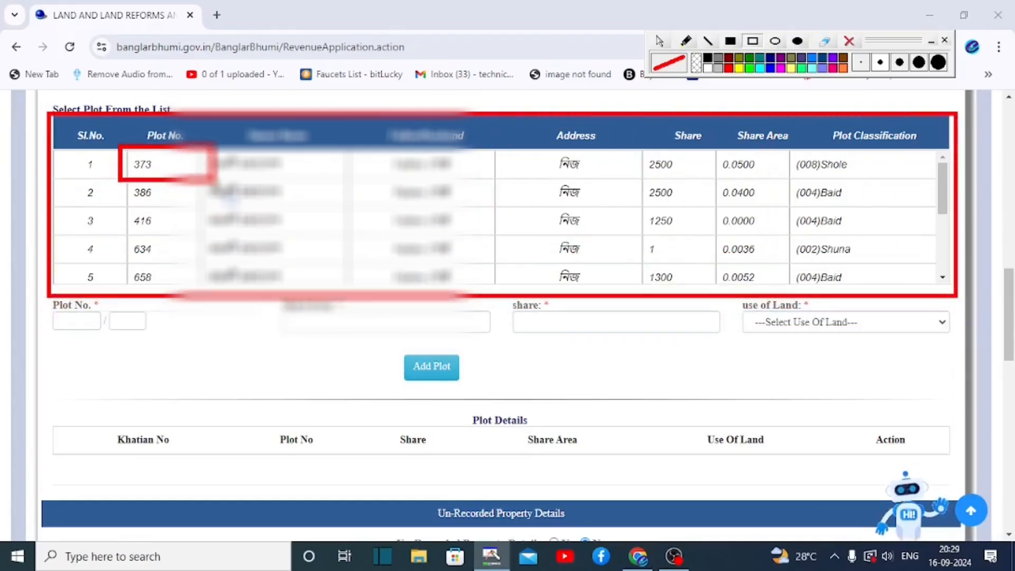
{"action": "mouse_move", "coordinate": [35, 293]}
{"action": "left_mouse_down"}
{"action": "mouse_move", "coordinate": [74, 286]}
{"action": "mouse_move", "coordinate": [513, 311]}
{"action": "mouse_move", "coordinate": [891, 371]}
{"action": "mouse_move", "coordinate": [959, 345]}
{"action": "left_mouse_up"}
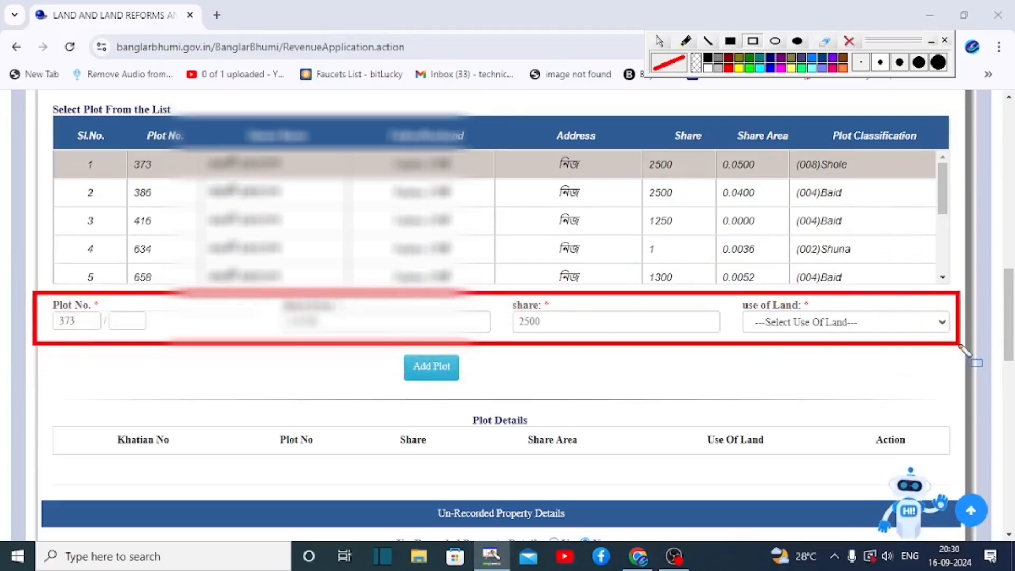
{"action": "mouse_move", "coordinate": [723, 290]}
{"action": "left_mouse_down"}
{"action": "mouse_move", "coordinate": [769, 325]}
{"action": "mouse_move", "coordinate": [866, 339]}
{"action": "left_mouse_up"}
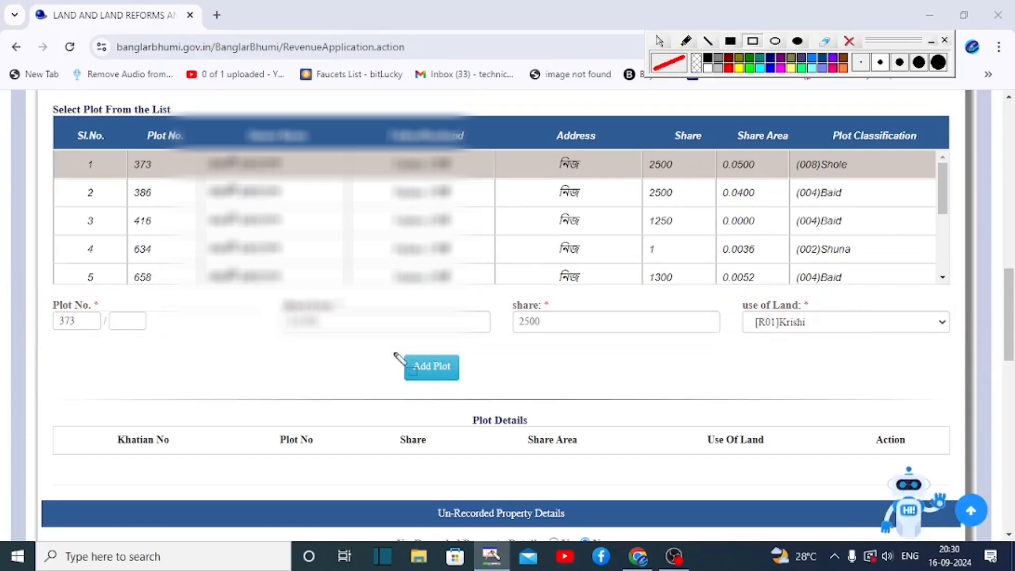
{"action": "left_click_drag", "start_coordinate": [389, 347], "coordinate": [487, 382]}
{"action": "left_click", "coordinate": [444, 373]}
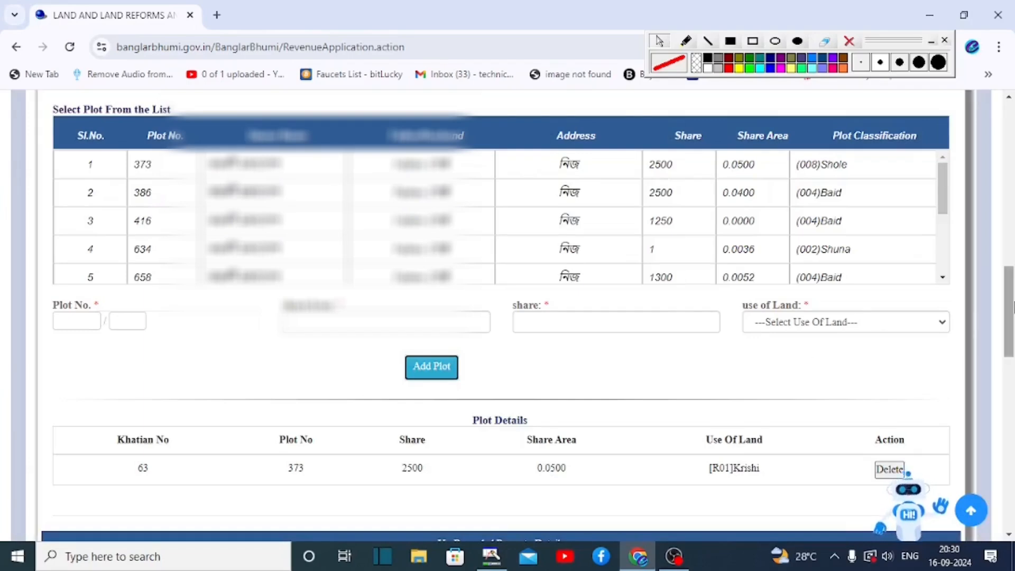
- Add plot 386 from the plot list to Plot Details as well
{"action": "scroll", "coordinate": [548, 236], "scroll_direction": "down", "scroll_amount": 1}
{"action": "left_click", "coordinate": [160, 169]}
{"action": "left_click", "coordinate": [432, 338]}
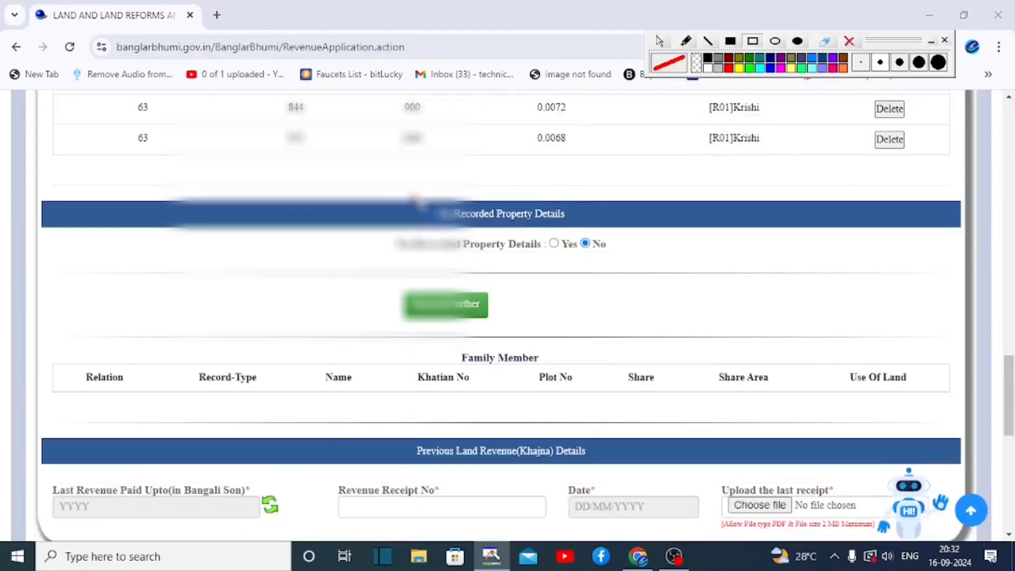
{"action": "mouse_move", "coordinate": [412, 197]}
{"action": "left_mouse_down"}
{"action": "mouse_move", "coordinate": [588, 228]}
{"action": "mouse_move", "coordinate": [624, 264]}
{"action": "mouse_move", "coordinate": [645, 265]}
{"action": "left_mouse_up"}
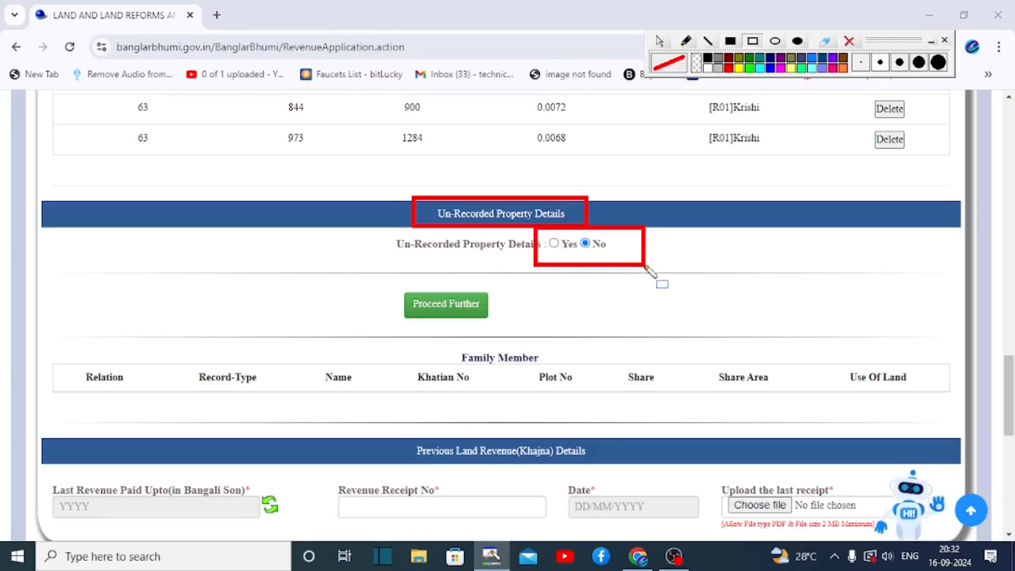
- Proceed with no un-recorded property and answer the family-members' land question
{"action": "left_click_drag", "start_coordinate": [384, 279], "coordinate": [505, 323]}
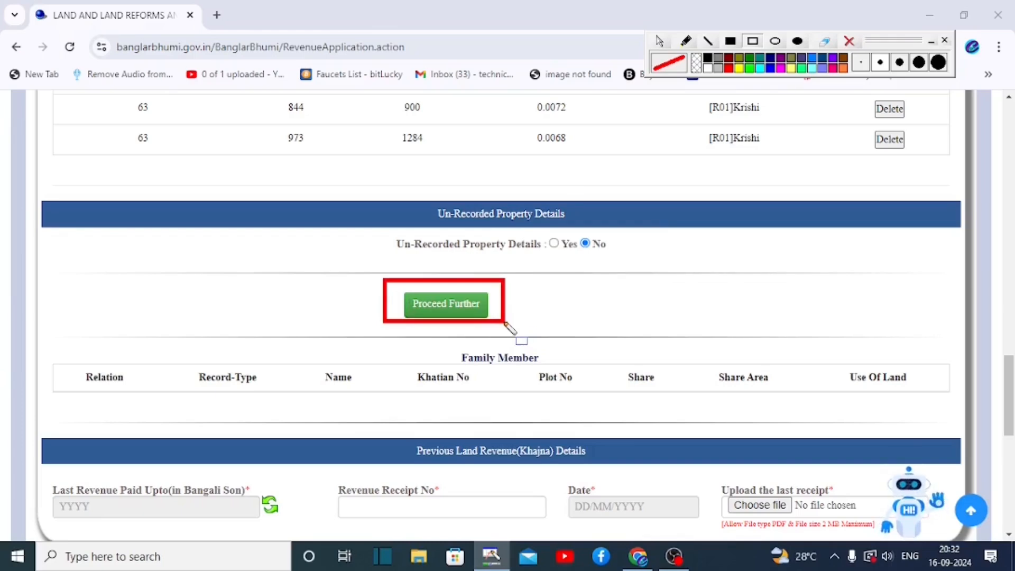
{"action": "left_click", "coordinate": [452, 305]}
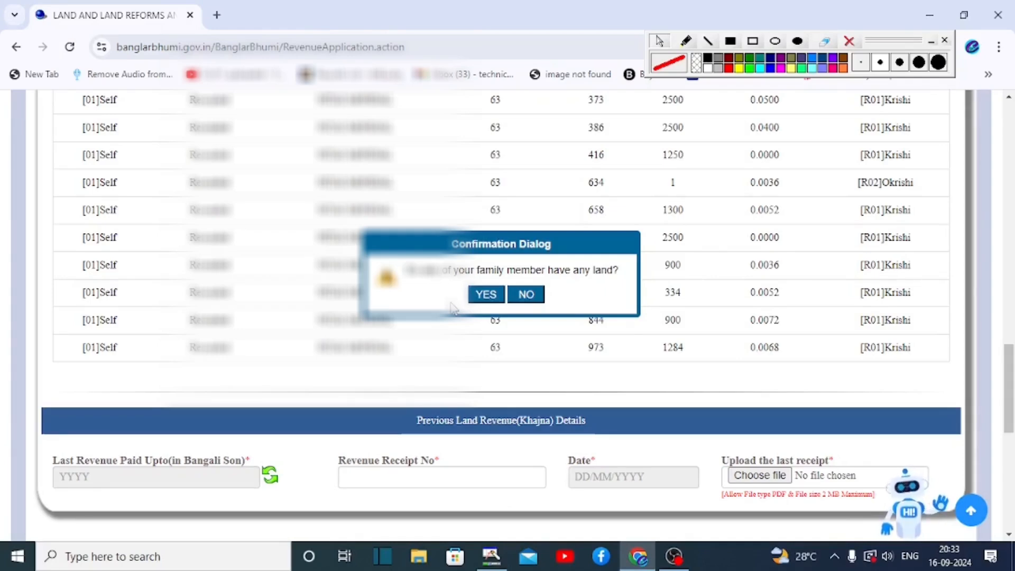
{"action": "left_click", "coordinate": [753, 41]}
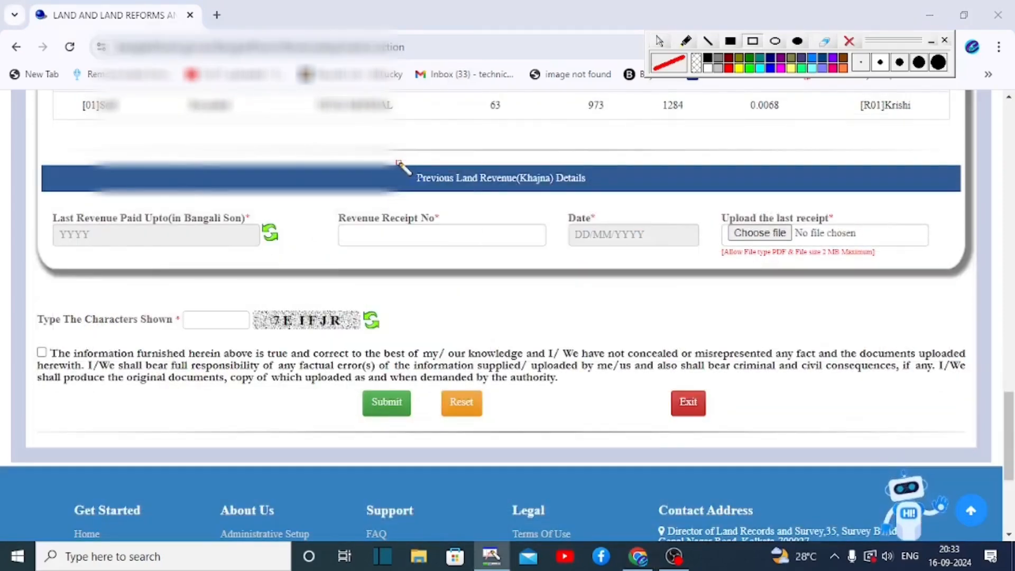
{"action": "left_click_drag", "start_coordinate": [398, 162], "coordinate": [607, 194]}
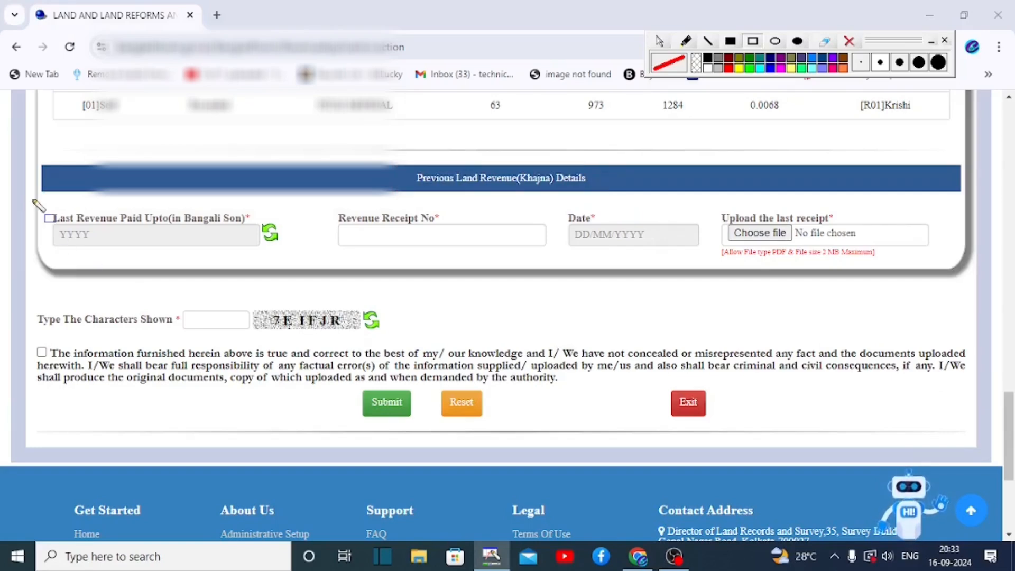
- Point out the previous Khajna fields: last paid year, receipt number, receipt date and upload
{"action": "mouse_move", "coordinate": [32, 200]}
{"action": "left_mouse_down"}
{"action": "mouse_move", "coordinate": [362, 290]}
{"action": "mouse_move", "coordinate": [303, 267]}
{"action": "left_mouse_up"}
{"action": "mouse_move", "coordinate": [316, 200]}
{"action": "left_mouse_down"}
{"action": "mouse_move", "coordinate": [539, 290]}
{"action": "mouse_move", "coordinate": [541, 256]}
{"action": "left_mouse_up"}
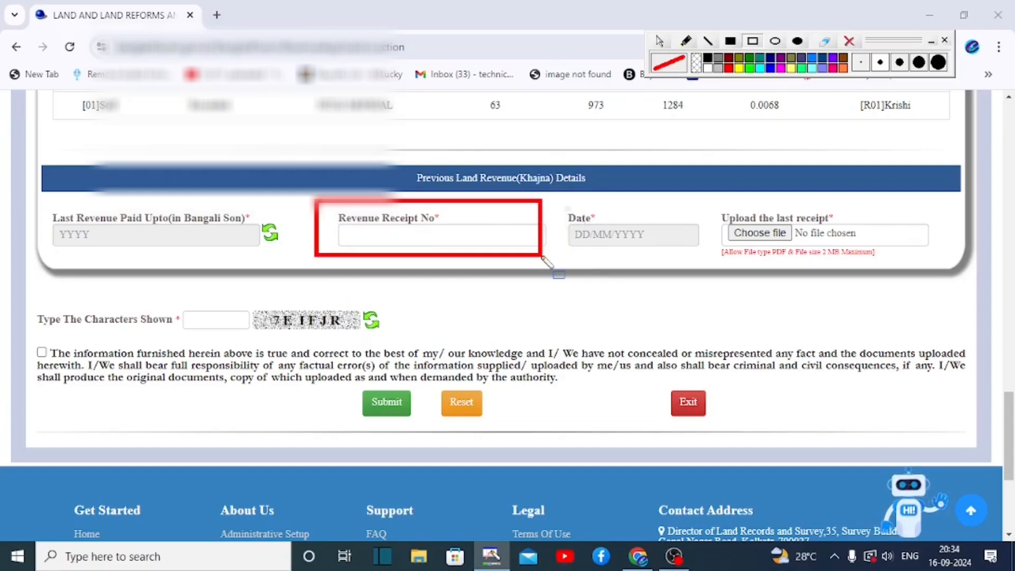
{"action": "mouse_move", "coordinate": [554, 201]}
{"action": "left_mouse_down"}
{"action": "mouse_move", "coordinate": [582, 228]}
{"action": "mouse_move", "coordinate": [692, 267]}
{"action": "mouse_move", "coordinate": [706, 259]}
{"action": "left_mouse_up"}
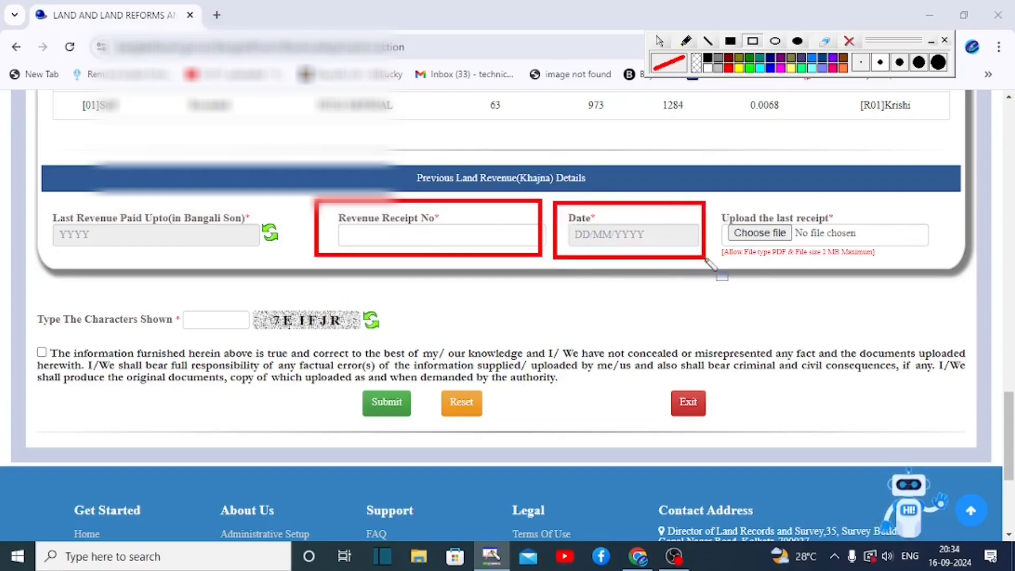
{"action": "mouse_move", "coordinate": [710, 198]}
{"action": "left_mouse_down"}
{"action": "mouse_move", "coordinate": [829, 256]}
{"action": "mouse_move", "coordinate": [878, 259]}
{"action": "left_mouse_up"}
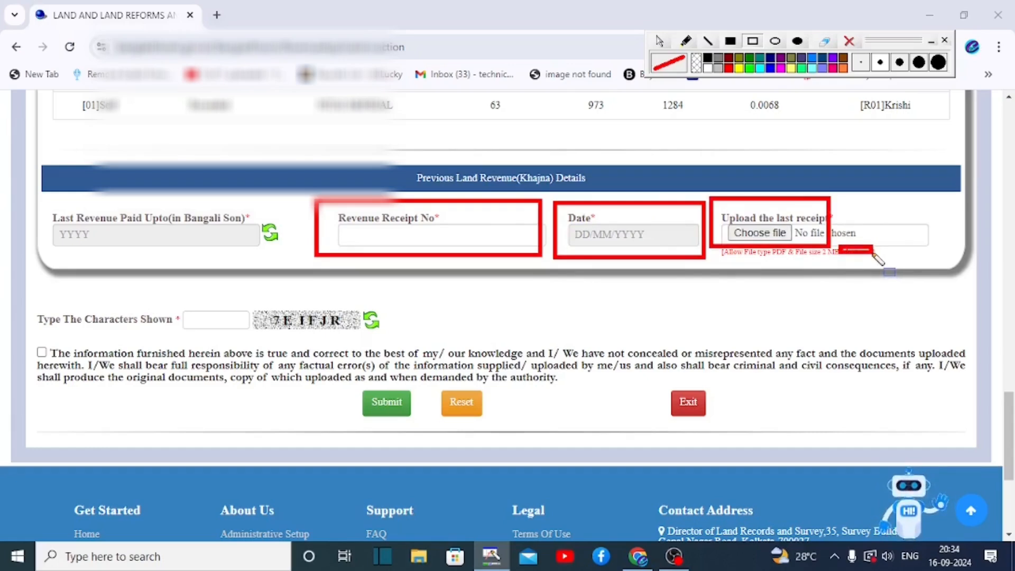
{"action": "key", "text": "Delete"}
- Mark the captcha entry, declaration checkbox and Submit button of the application
{"action": "left_click_drag", "start_coordinate": [177, 307], "coordinate": [255, 334]}
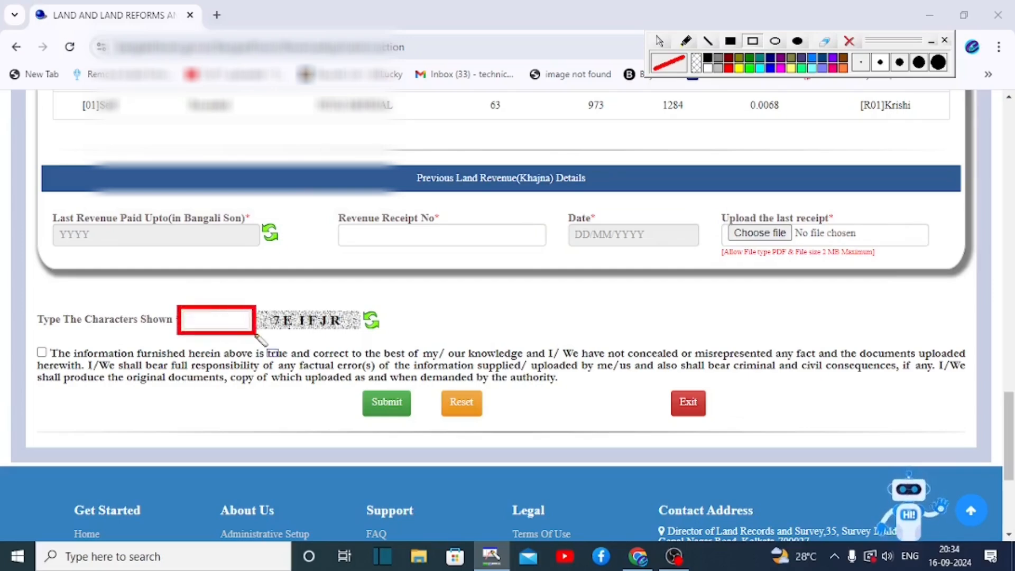
{"action": "left_click_drag", "start_coordinate": [24, 337], "coordinate": [104, 366]}
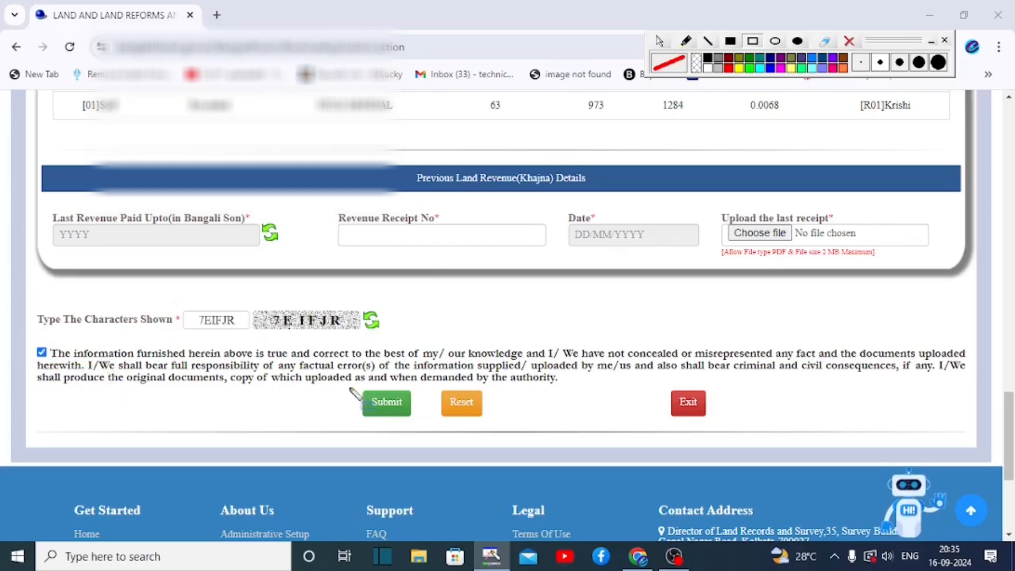
{"action": "left_click_drag", "start_coordinate": [342, 381], "coordinate": [433, 421]}
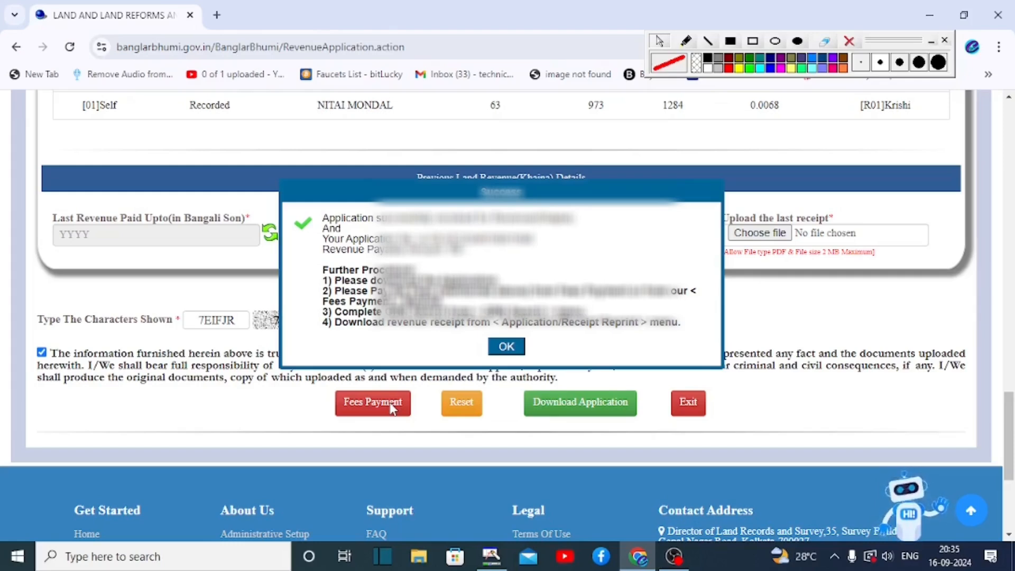
- Dismiss the success message and point out the Download Application and Fees Payment buttons
{"action": "key", "text": "Return"}
{"action": "left_click_drag", "start_coordinate": [518, 392], "coordinate": [660, 417]}
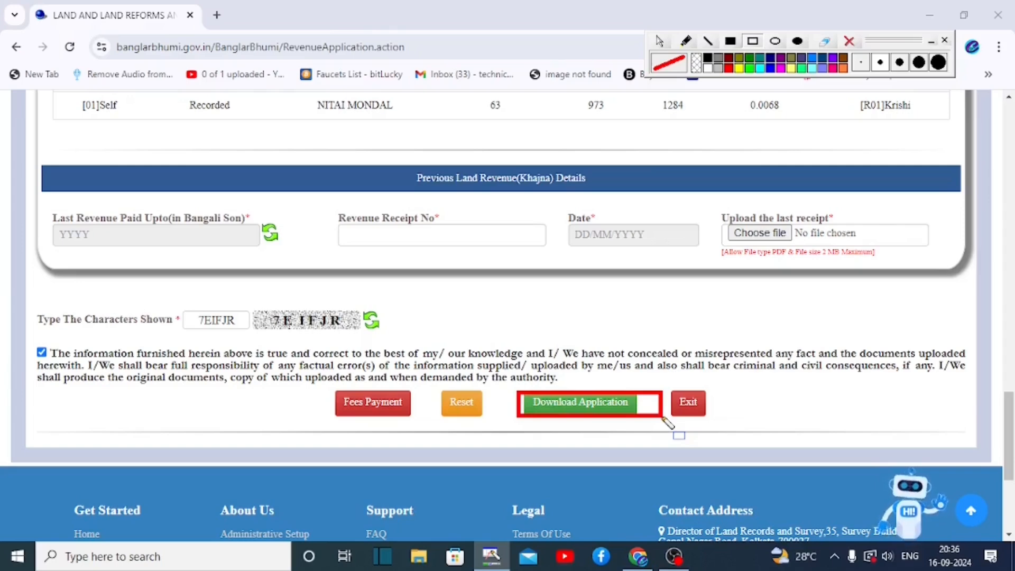
{"action": "left_click_drag", "start_coordinate": [665, 415], "coordinate": [623, 407]}
{"action": "left_click_drag", "start_coordinate": [326, 386], "coordinate": [418, 416]}
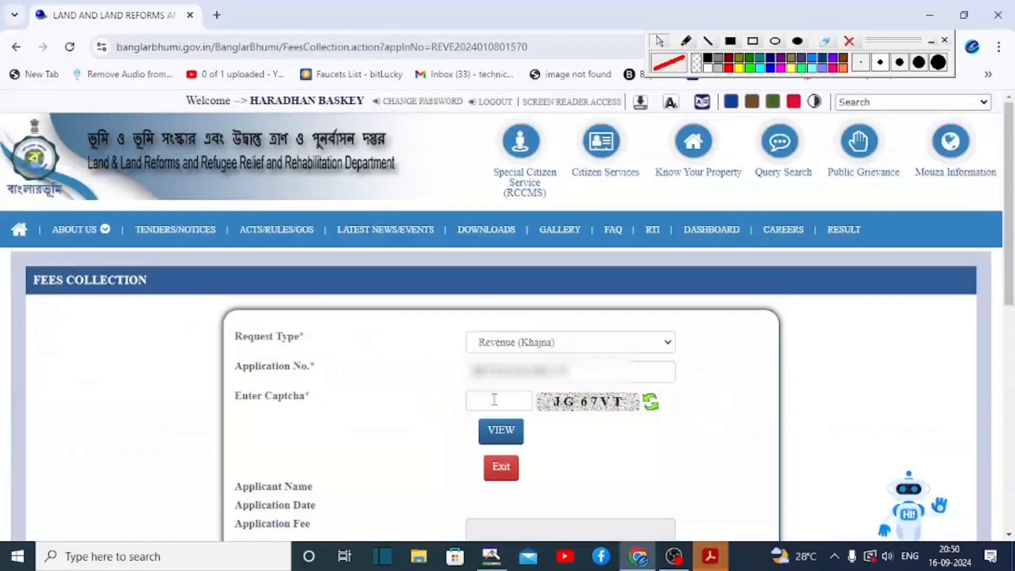
- Enter captcha JG67VT, view the 0 application and 174 processing fees, and review the GRIPS payment options
{"action": "left_click", "coordinate": [494, 399]}
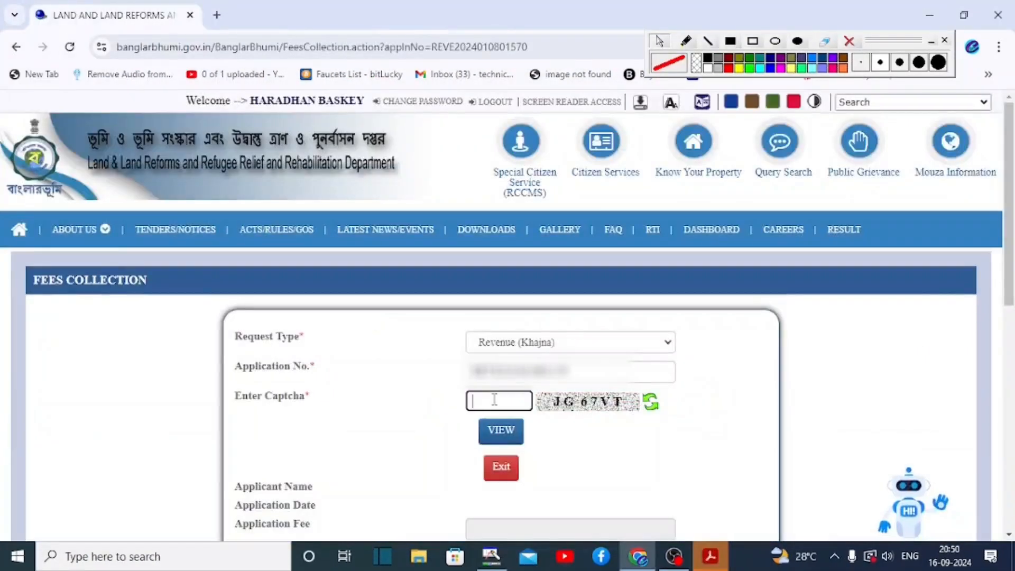
{"action": "type", "text": "JG67VT"}
{"action": "left_click_drag", "start_coordinate": [448, 389], "coordinate": [541, 417]}
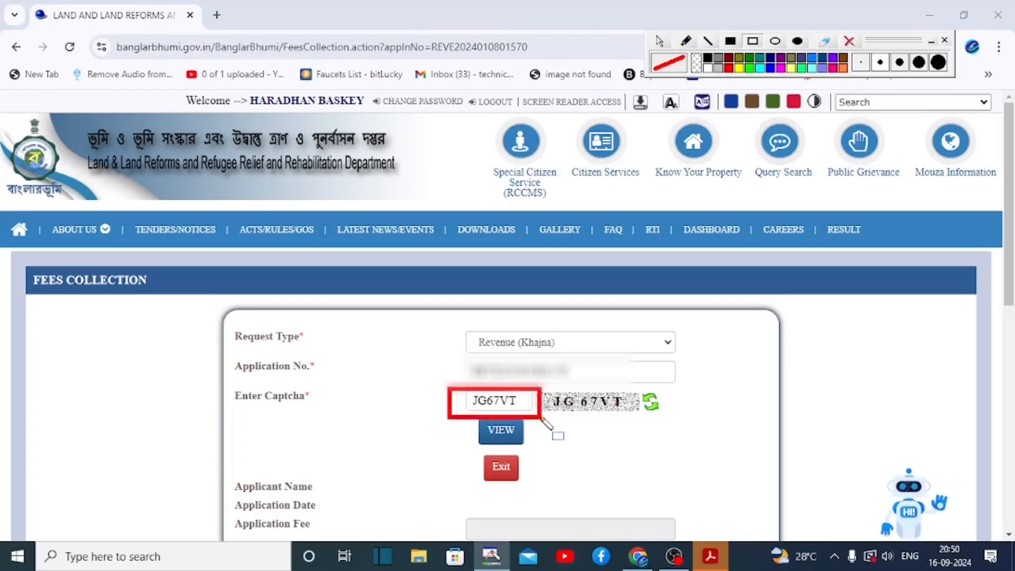
{"action": "mouse_move", "coordinate": [463, 417]}
{"action": "left_mouse_down"}
{"action": "mouse_move", "coordinate": [549, 450]}
{"action": "mouse_move", "coordinate": [540, 441]}
{"action": "left_mouse_up"}
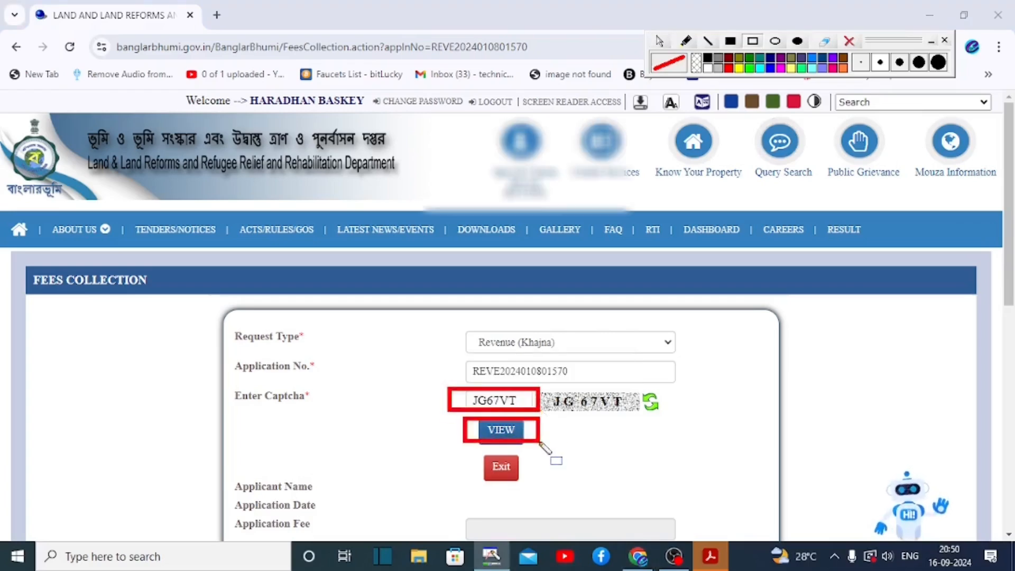
{"action": "left_click_drag", "start_coordinate": [436, 317], "coordinate": [579, 348]}
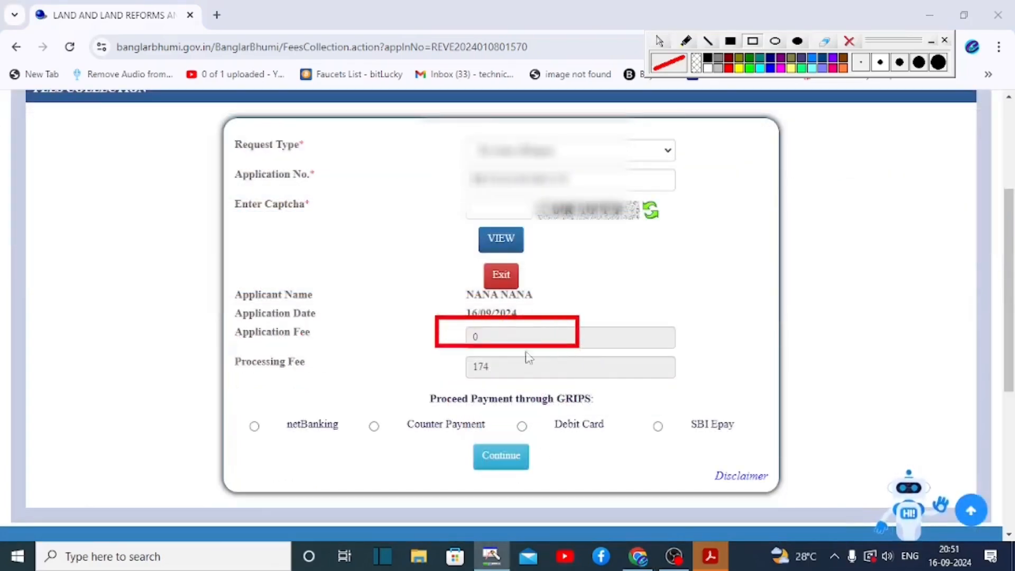
{"action": "left_click_drag", "start_coordinate": [440, 357], "coordinate": [603, 378]}
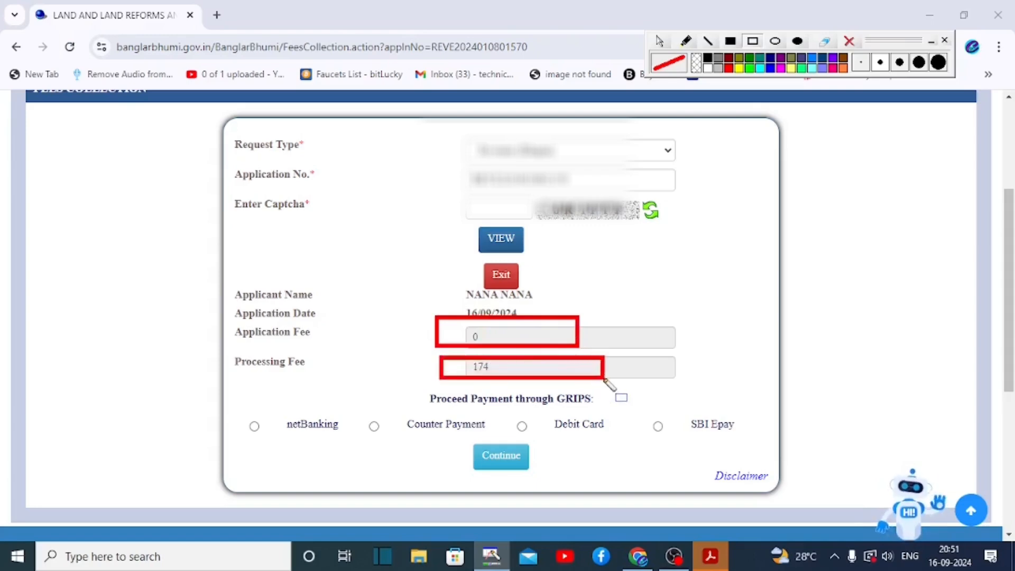
{"action": "mouse_move", "coordinate": [236, 403]}
{"action": "left_mouse_down"}
{"action": "mouse_move", "coordinate": [576, 414]}
{"action": "mouse_move", "coordinate": [771, 450]}
{"action": "left_mouse_up"}
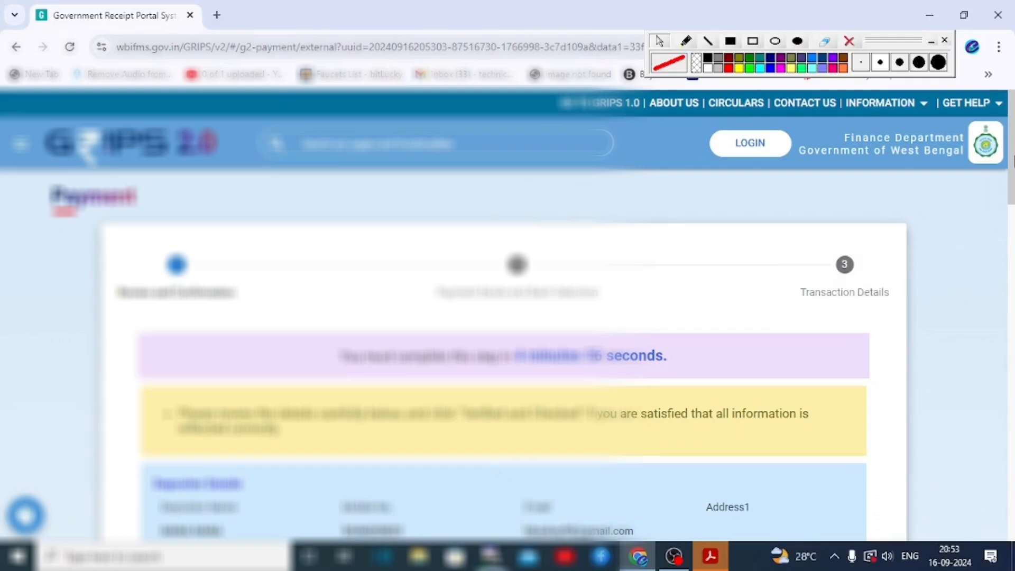
- Confirm the GRIPS 2.0 details with Payment Mode SBI Epay, paying through Payment Gateway/Bank
{"action": "scroll", "coordinate": [508, 317], "scroll_direction": "down", "scroll_amount": 5}
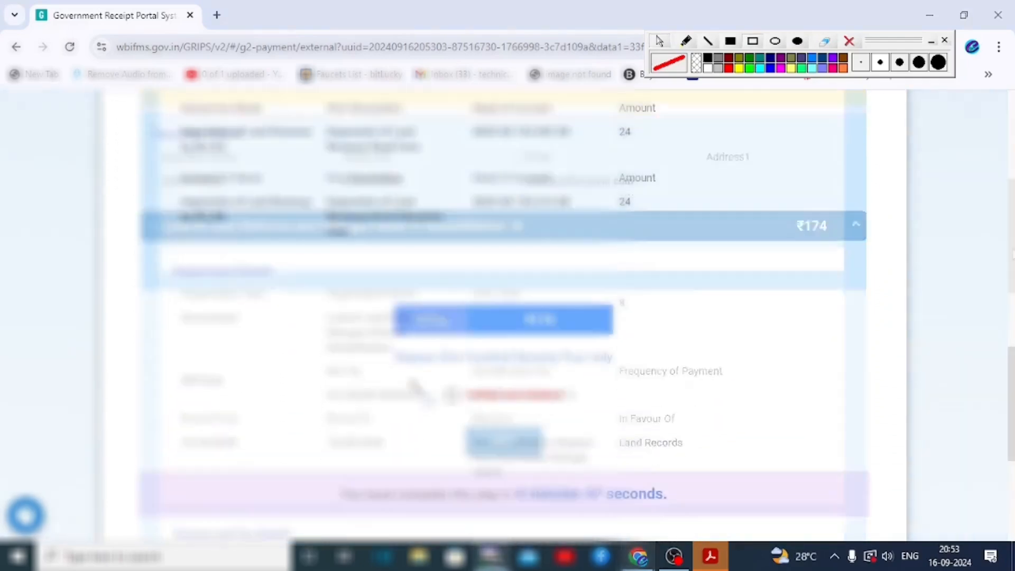
{"action": "mouse_move", "coordinate": [409, 379]}
{"action": "left_mouse_down"}
{"action": "mouse_move", "coordinate": [484, 411]}
{"action": "mouse_move", "coordinate": [585, 420]}
{"action": "left_mouse_up"}
{"action": "mouse_move", "coordinate": [470, 426]}
{"action": "left_mouse_down"}
{"action": "mouse_move", "coordinate": [489, 445]}
{"action": "mouse_move", "coordinate": [550, 463]}
{"action": "left_mouse_up"}
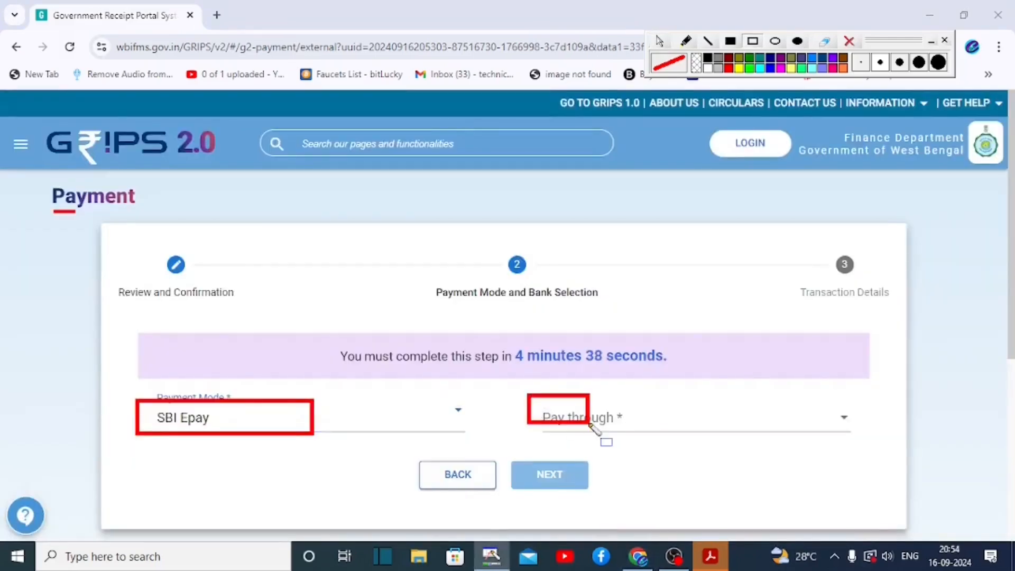
{"action": "left_click_drag", "start_coordinate": [605, 437], "coordinate": [793, 453]}
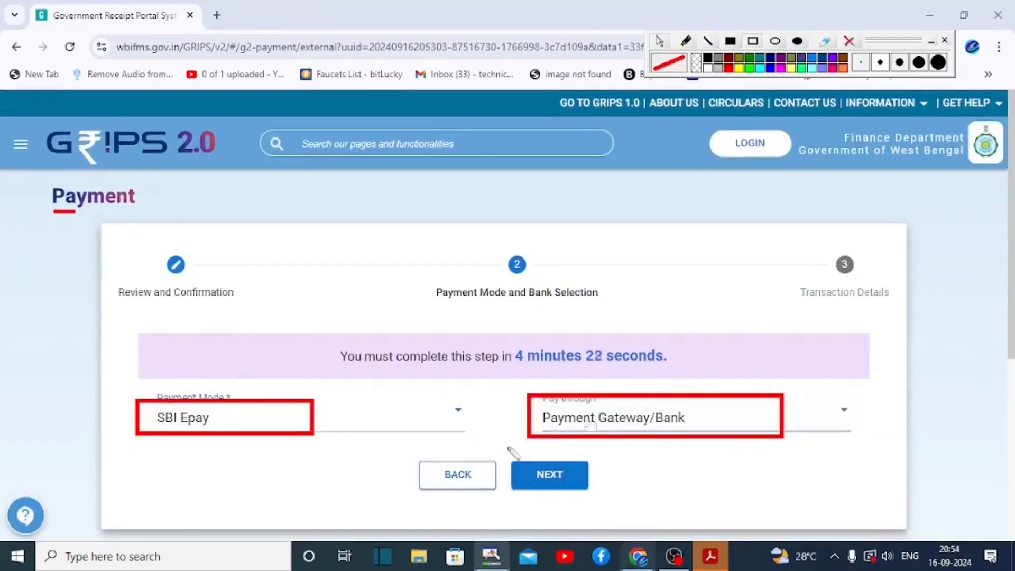
{"action": "left_click_drag", "start_coordinate": [504, 447], "coordinate": [561, 488]}
- Generate the SBI Epay payment, accepting the success message to get the Payment ID and GRN
{"action": "left_click", "coordinate": [545, 472]}
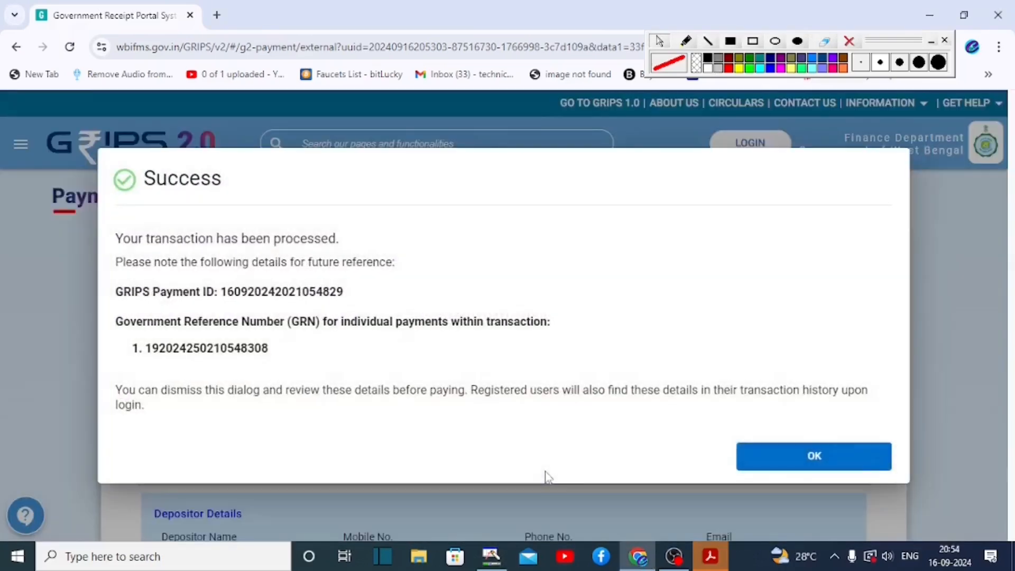
{"action": "left_click", "coordinate": [796, 457]}
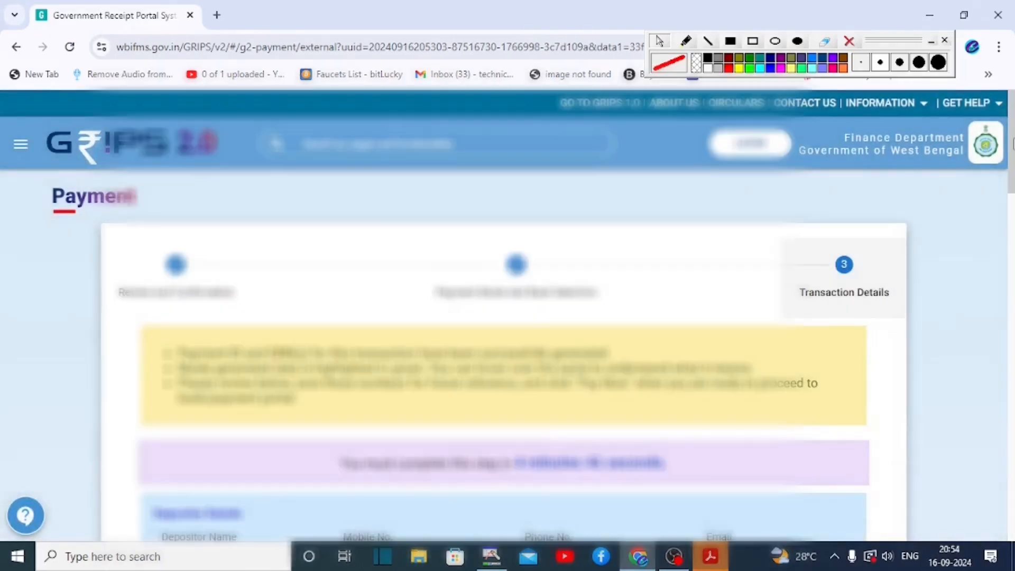
{"action": "left_click_drag", "start_coordinate": [1007, 157], "coordinate": [1006, 297]}
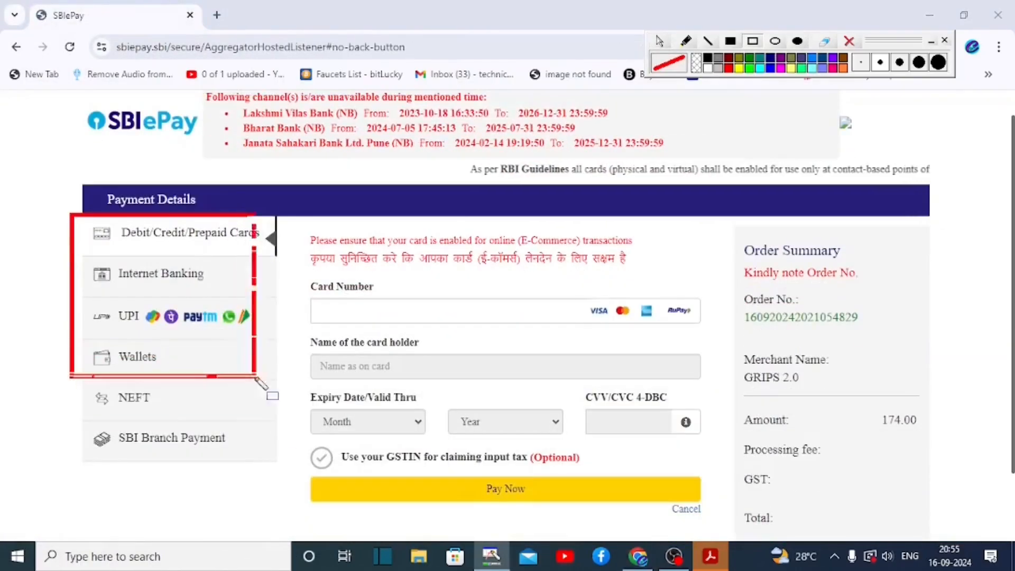
- Review the NEFT and branch payment methods on SBI ePay for the 174.00 order
{"action": "left_click_drag", "start_coordinate": [255, 377], "coordinate": [286, 474]}
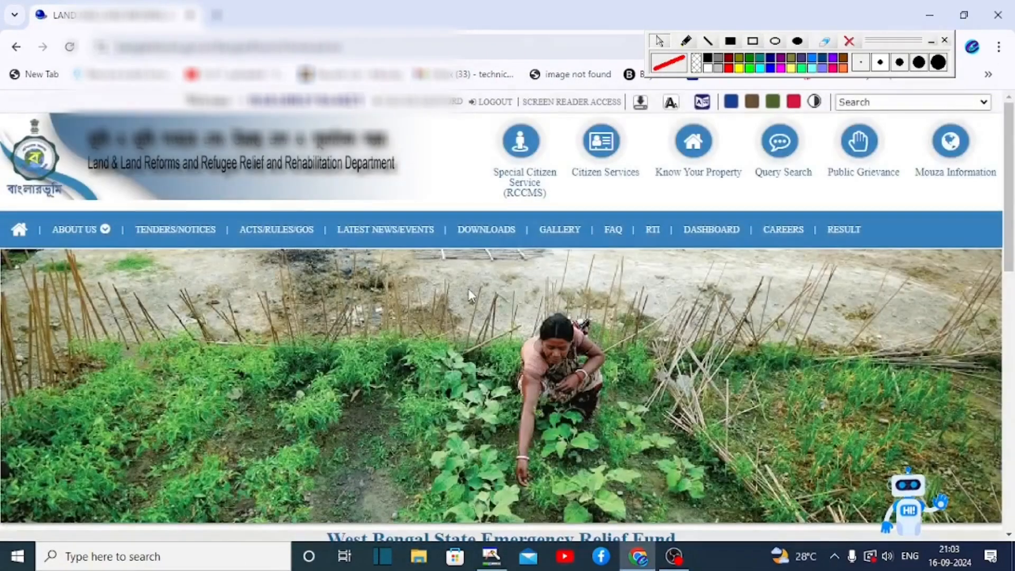
- Go to the Application/Receipt Reprint service under Citizen Services on Banglarbhumi
{"action": "left_click", "coordinate": [753, 41]}
{"action": "mouse_move", "coordinate": [566, 115]}
{"action": "left_mouse_down"}
{"action": "mouse_move", "coordinate": [671, 233]}
{"action": "mouse_move", "coordinate": [660, 217]}
{"action": "left_mouse_up"}
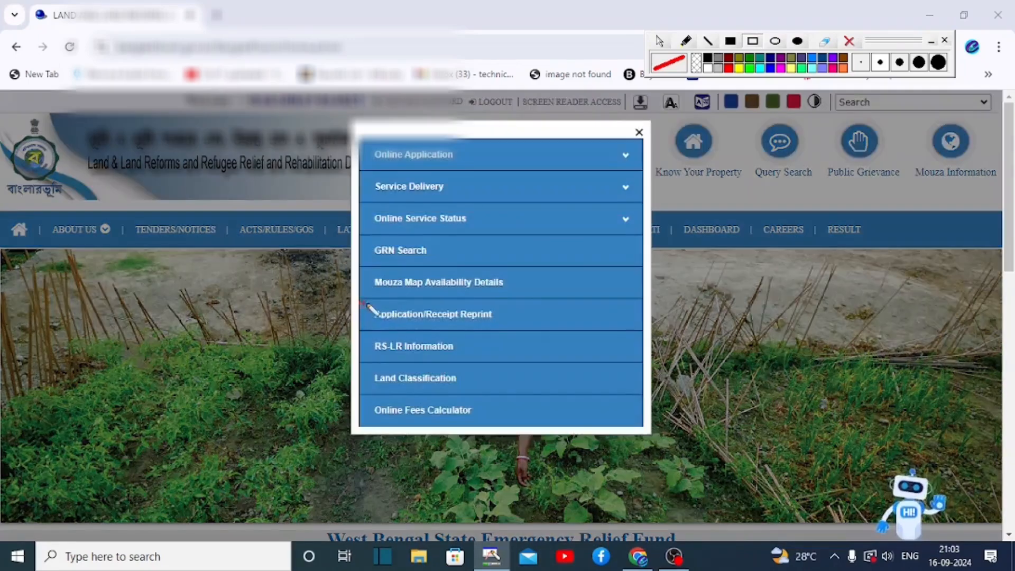
{"action": "left_click_drag", "start_coordinate": [361, 302], "coordinate": [514, 329]}
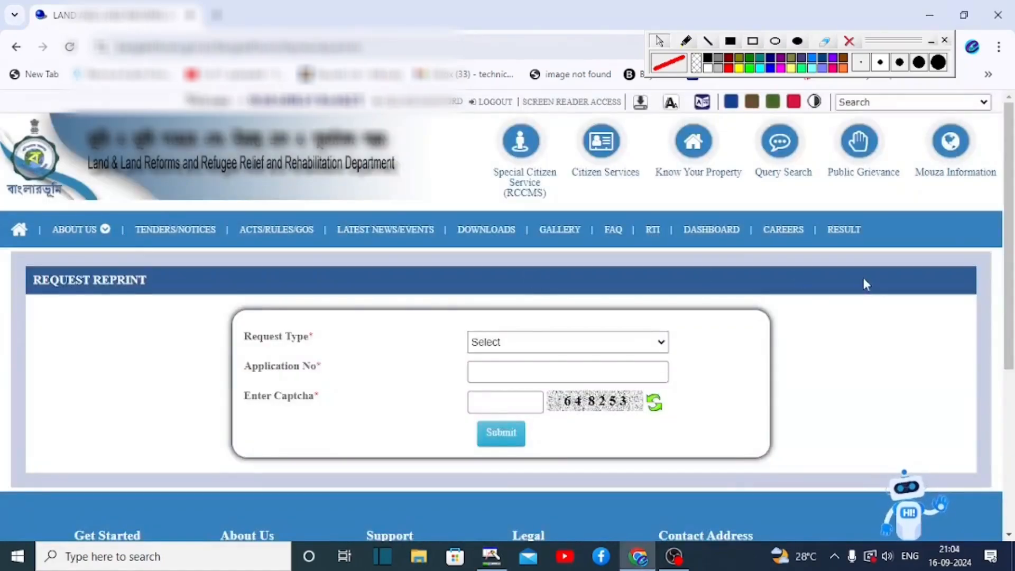
{"action": "scroll", "coordinate": [508, 317], "scroll_direction": "down", "scroll_amount": 1}
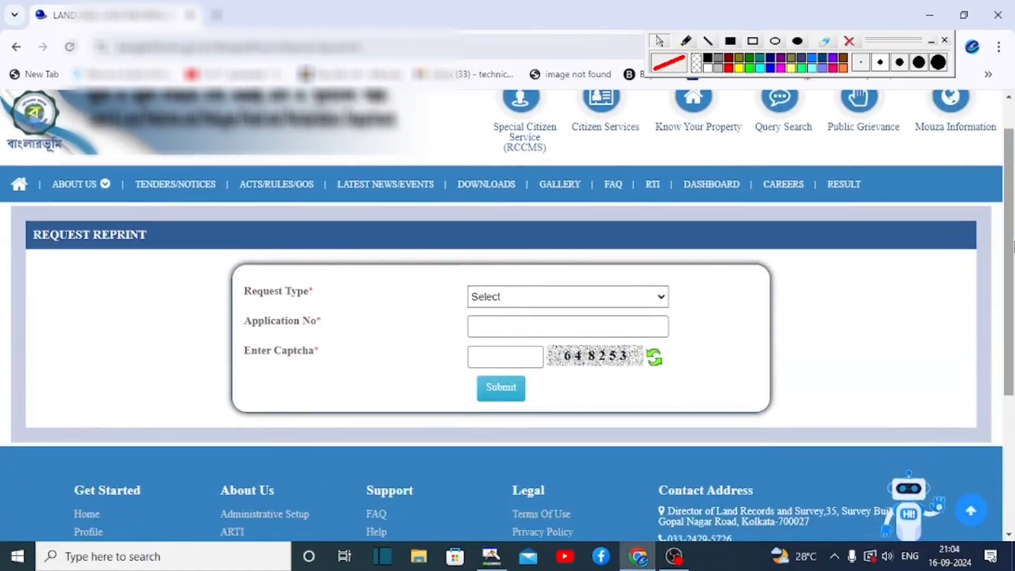
- Request a Revenue Receipt reprint by application number for khatian 1205, entering the captcha and submitting
{"action": "left_click", "coordinate": [528, 296]}
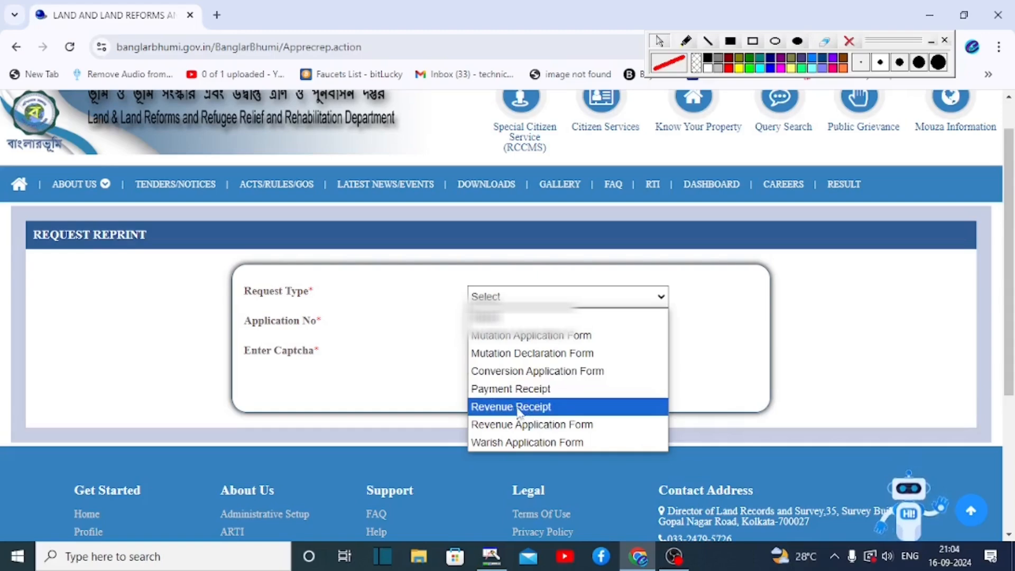
{"action": "left_click", "coordinate": [535, 411]}
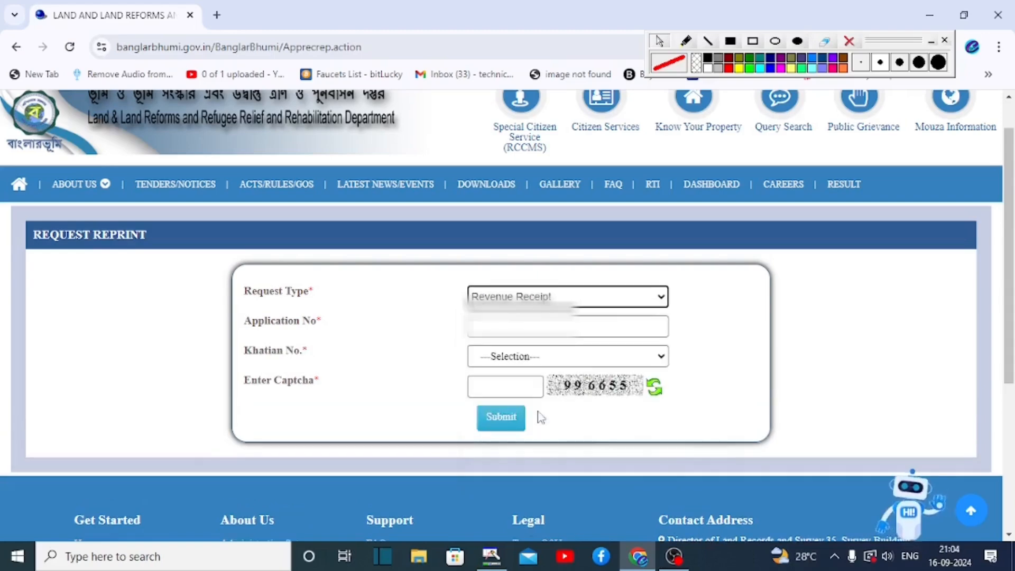
{"action": "left_click_drag", "start_coordinate": [466, 314], "coordinate": [591, 335]}
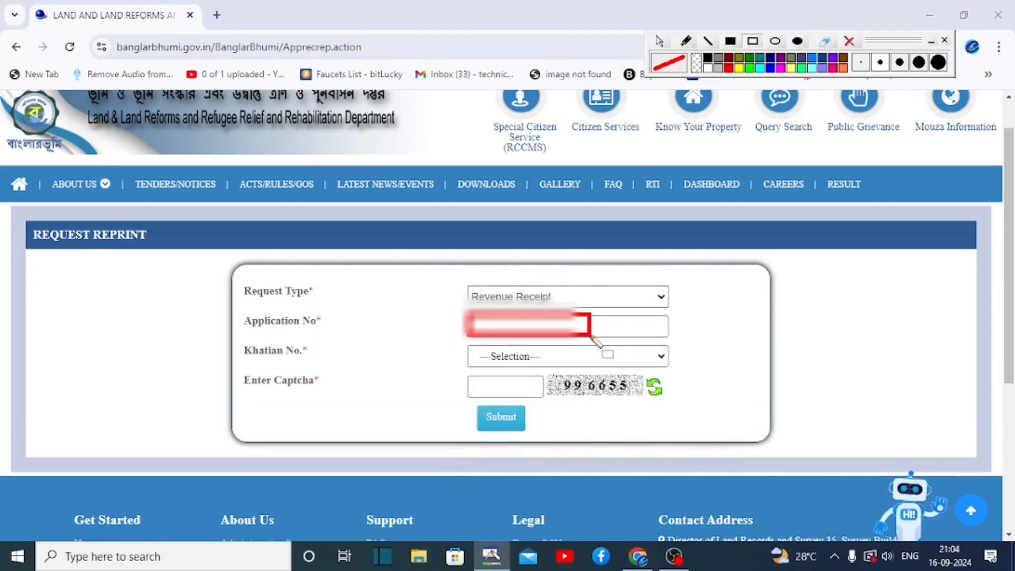
{"action": "left_click_drag", "start_coordinate": [464, 343], "coordinate": [571, 370]}
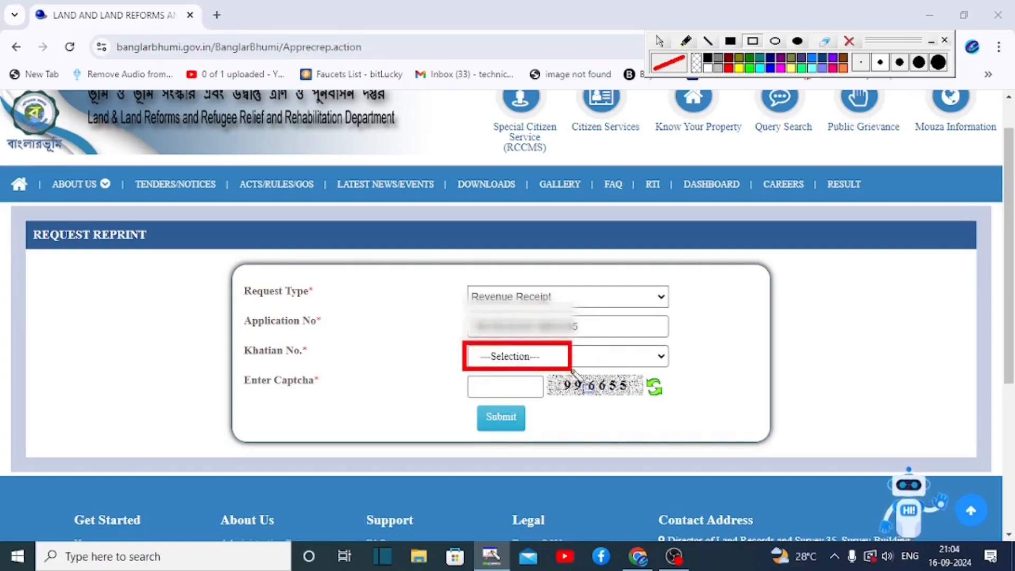
{"action": "left_click_drag", "start_coordinate": [462, 369], "coordinate": [550, 399]}
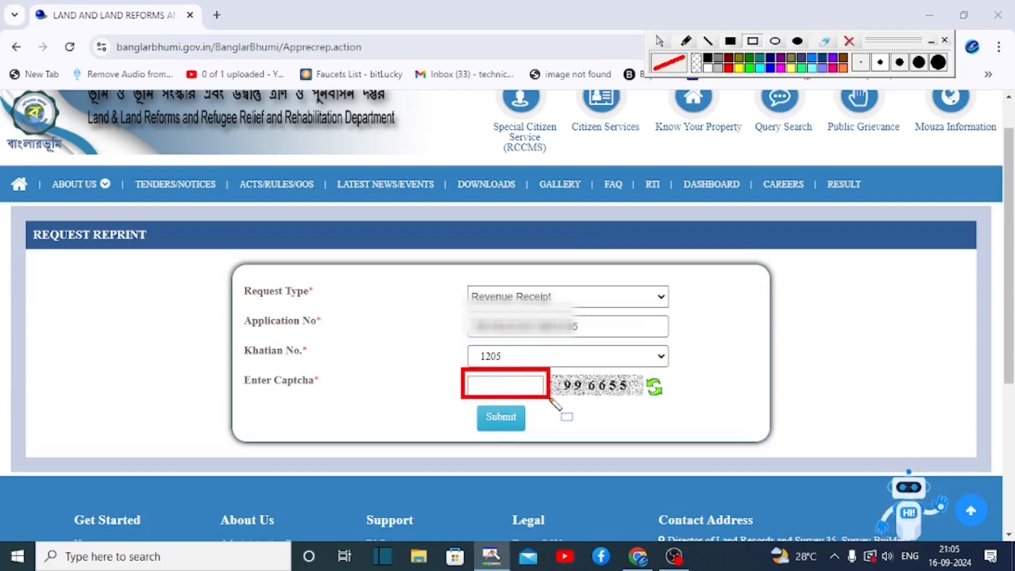
{"action": "left_click_drag", "start_coordinate": [466, 407], "coordinate": [535, 433]}
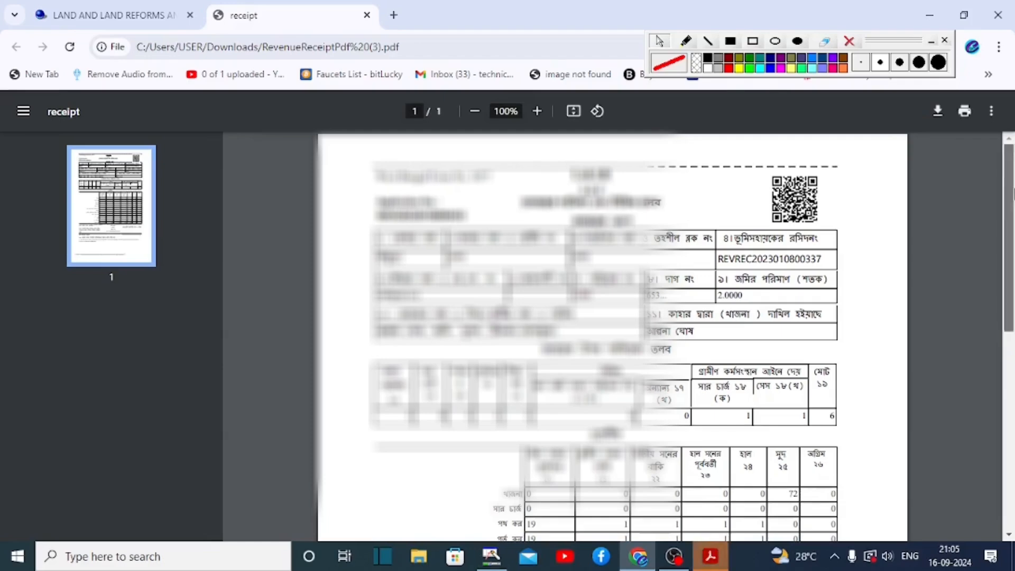
{"action": "left_click_drag", "start_coordinate": [1012, 193], "coordinate": [1012, 258]}
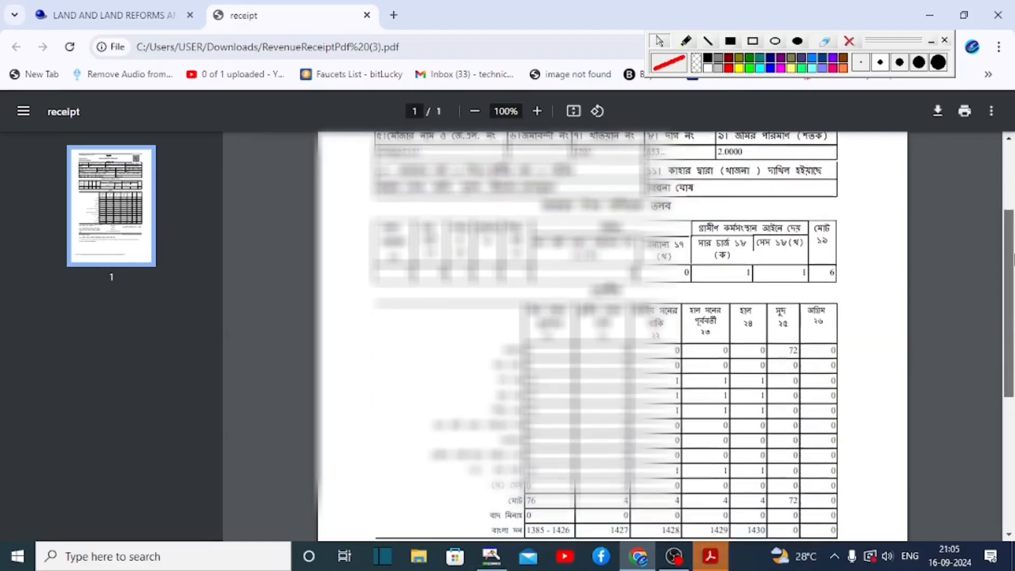